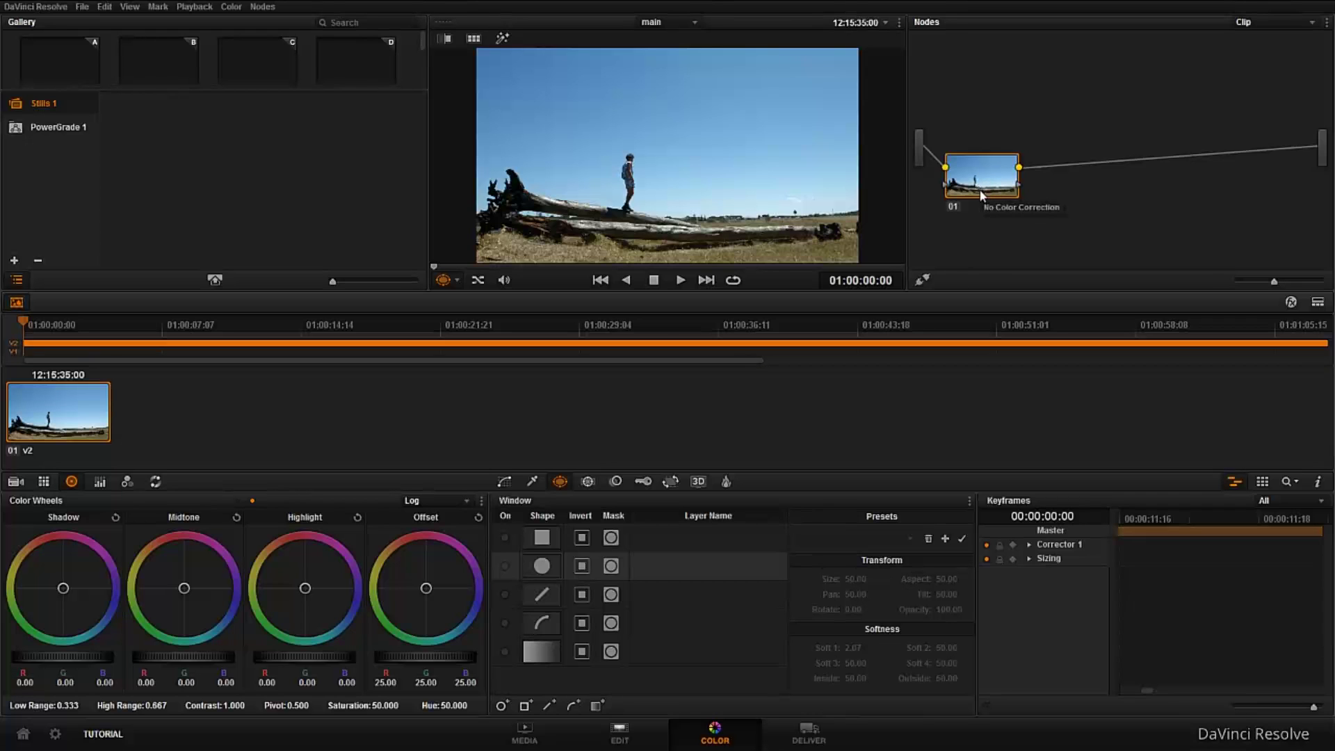
# - Reposition node 01 in the node graph
pyautogui.moveTo(982, 196)
pyautogui.mouseDown()
pyautogui.moveTo(973, 111)
pyautogui.moveTo(975, 205)
pyautogui.mouseUp()
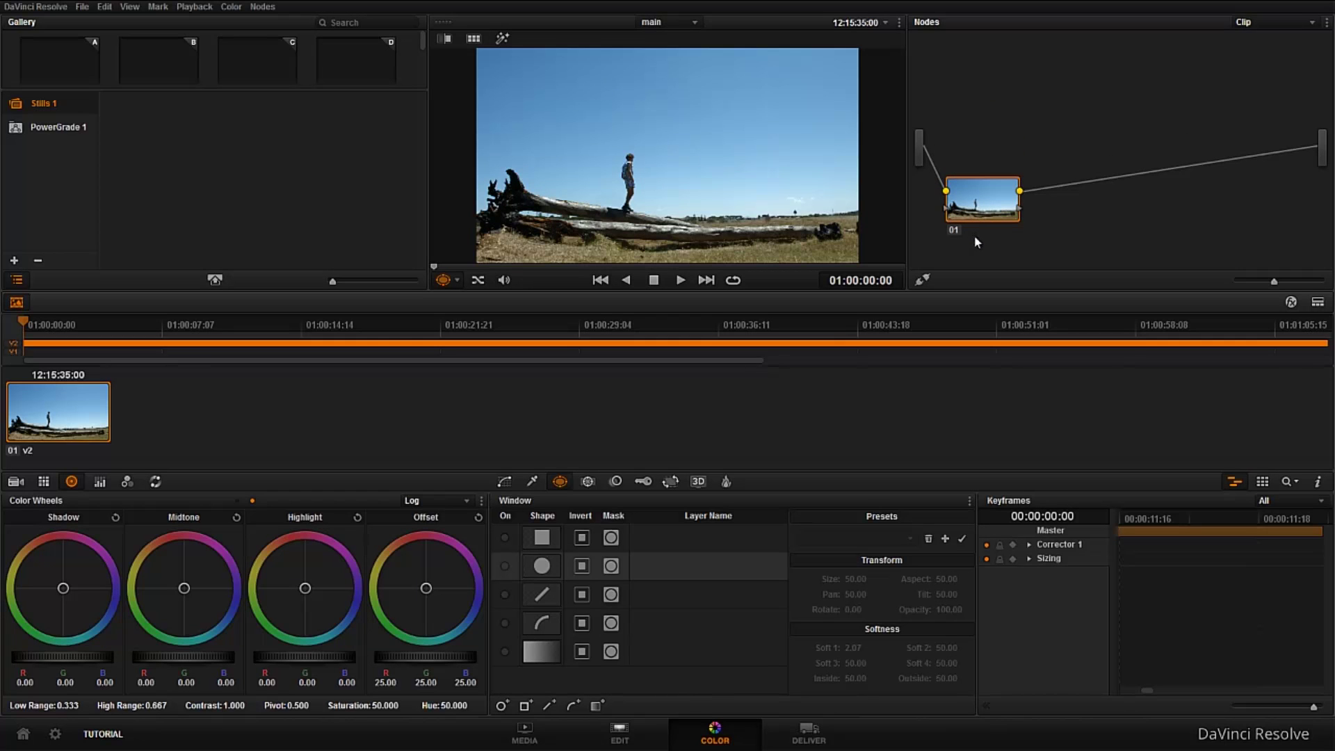
pyautogui.moveTo(982, 217); pyautogui.dragTo(980, 157)
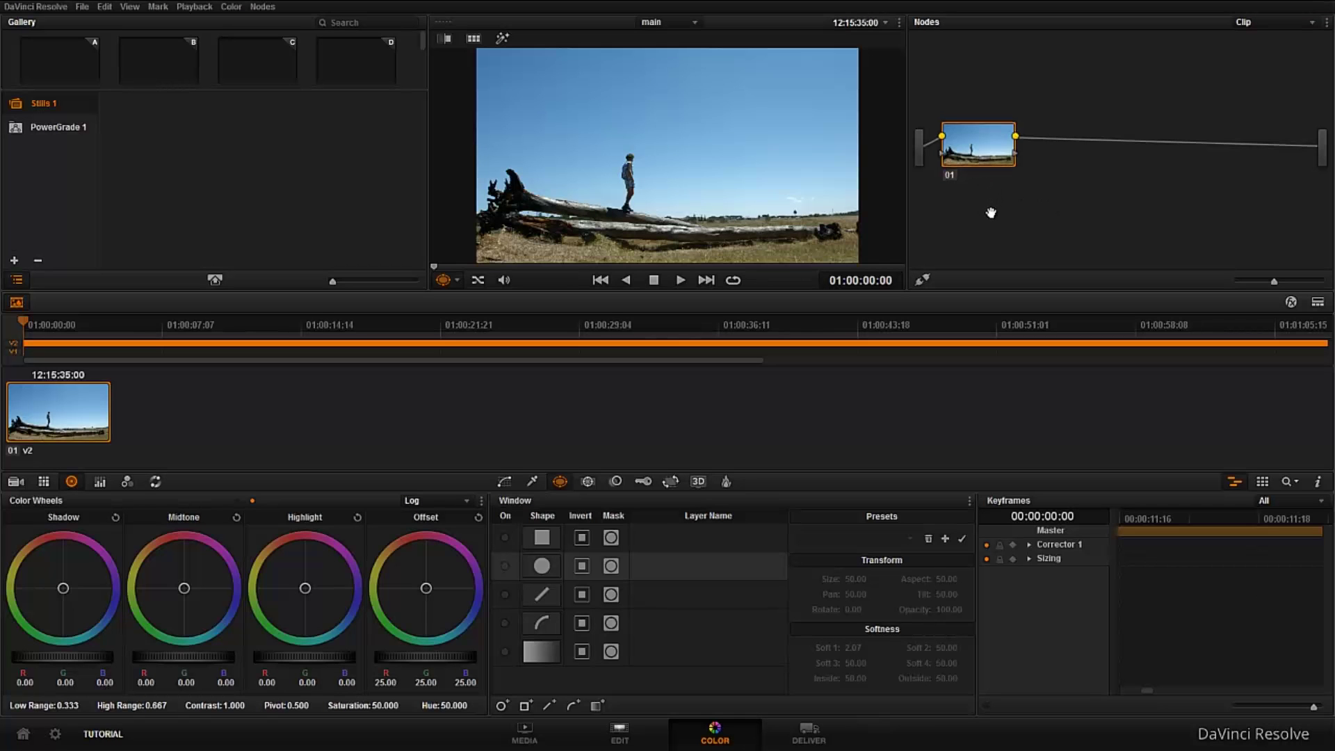
pyautogui.moveTo(985, 133); pyautogui.dragTo(979, 152)
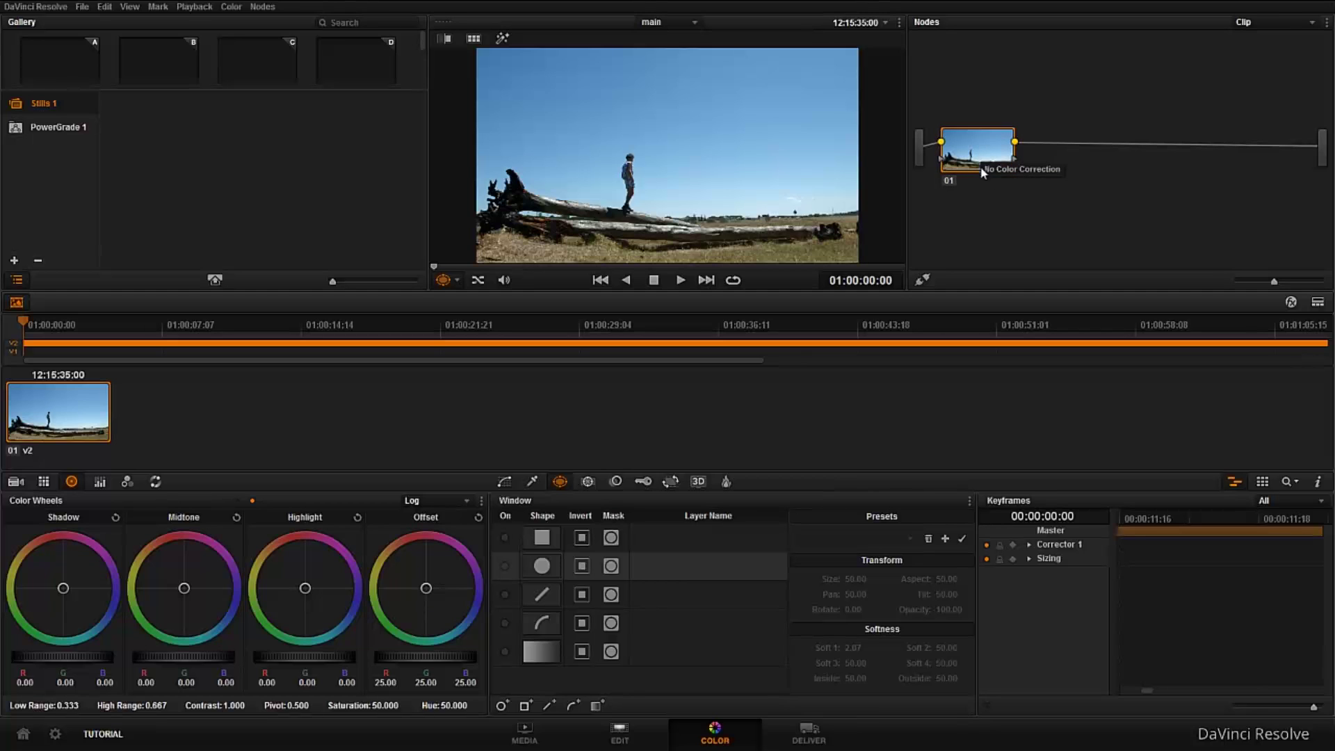
pyautogui.moveTo(993, 164); pyautogui.dragTo(1071, 180)
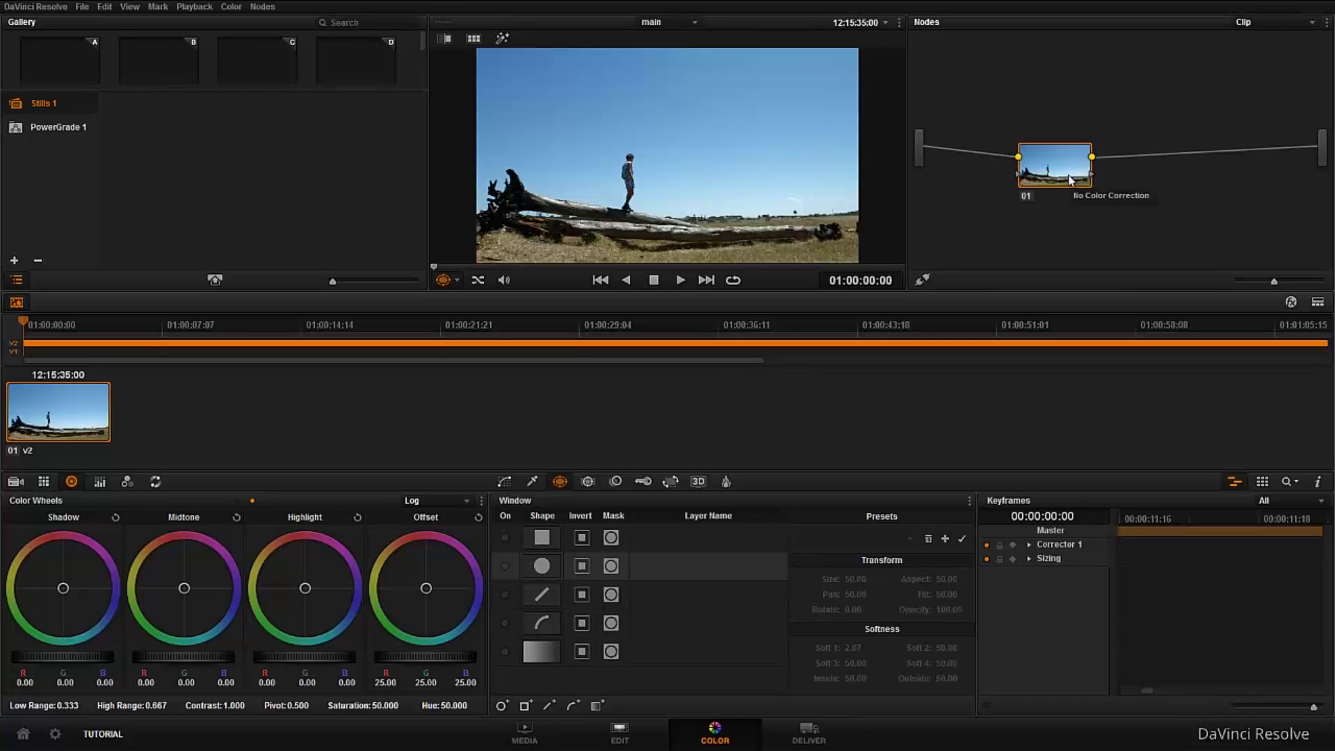
pyautogui.moveTo(1072, 178); pyautogui.dragTo(1188, 157)
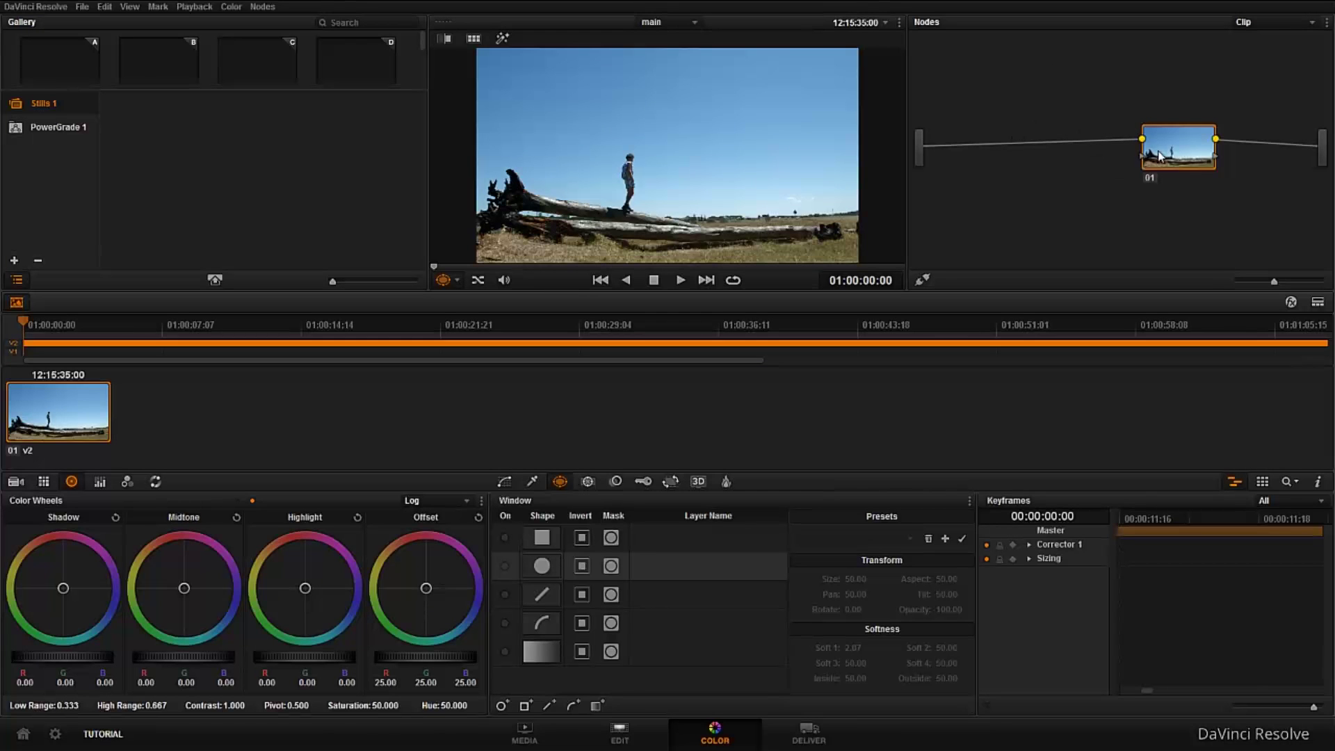
pyautogui.moveTo(1160, 148); pyautogui.dragTo(1012, 153)
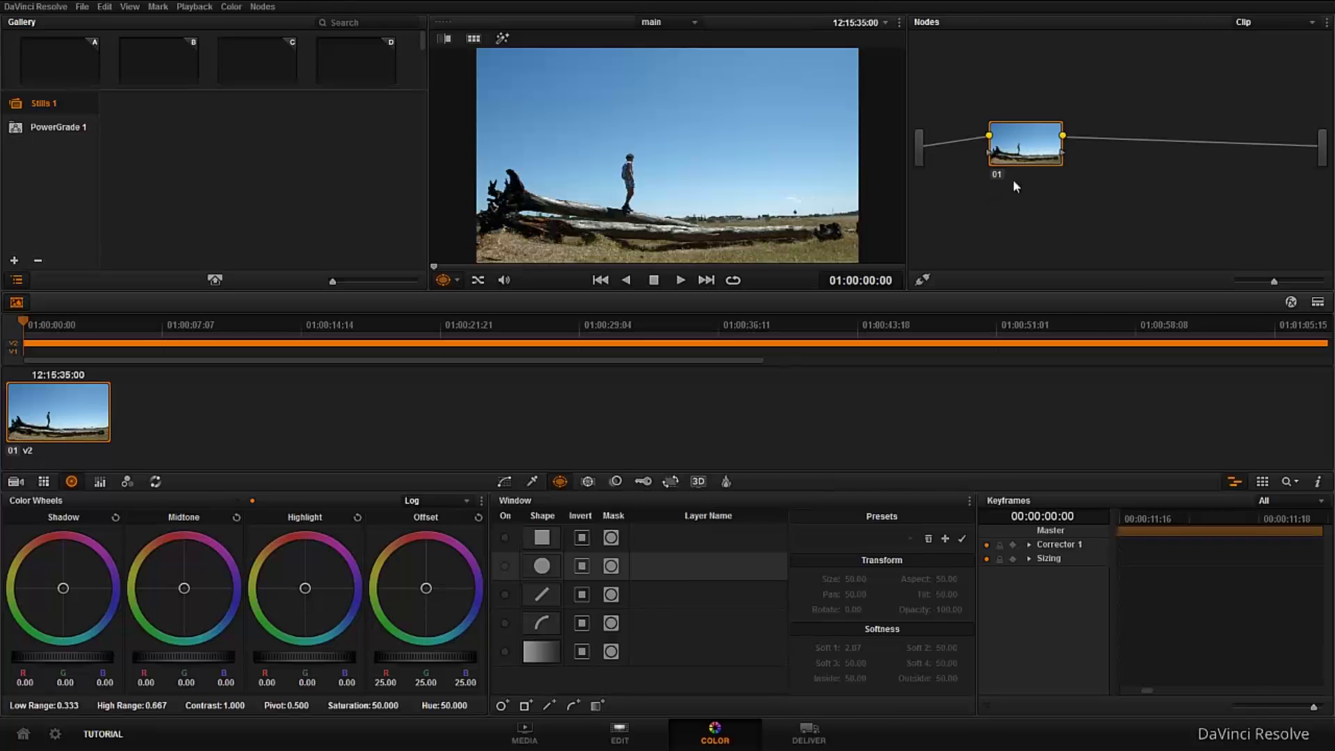
pyautogui.moveTo(1011, 135); pyautogui.dragTo(971, 161)
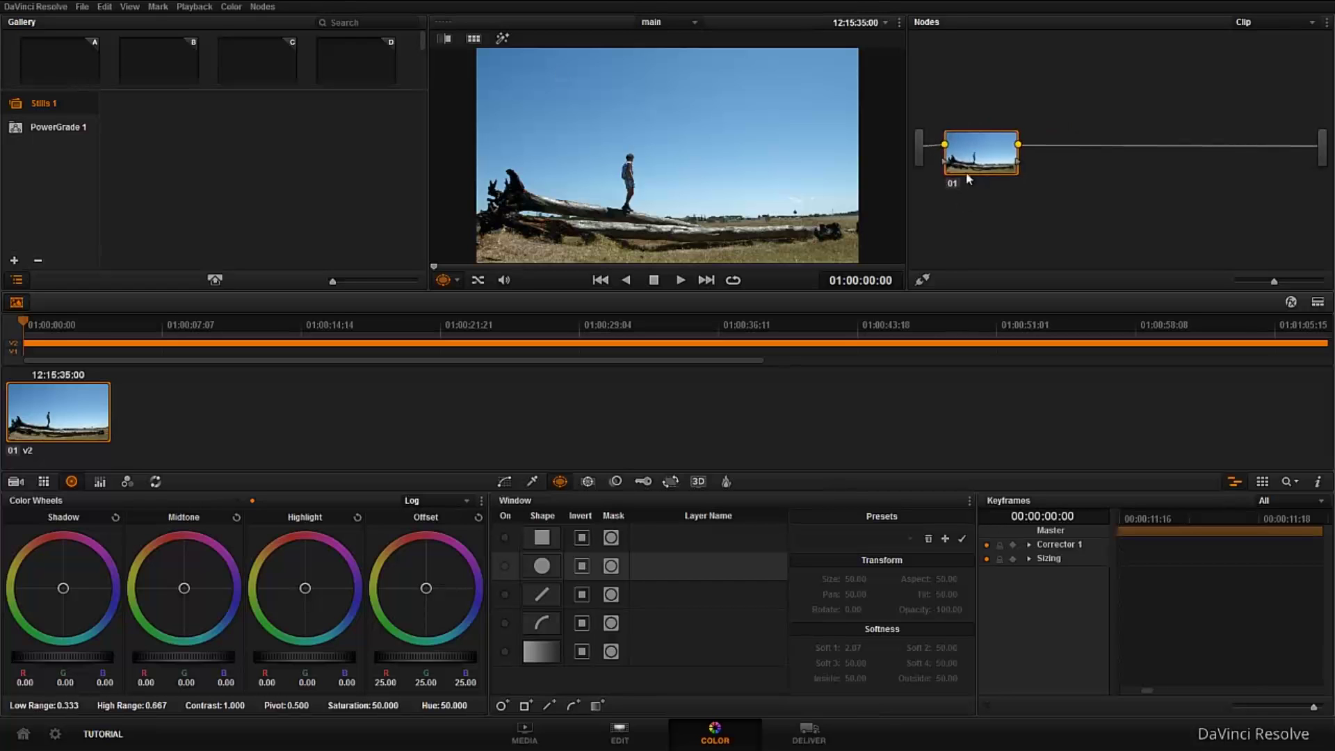
# - Add a layer node, then line up node 01 above node 03 with the Layer Mixer beside them
pyautogui.click(261, 7)
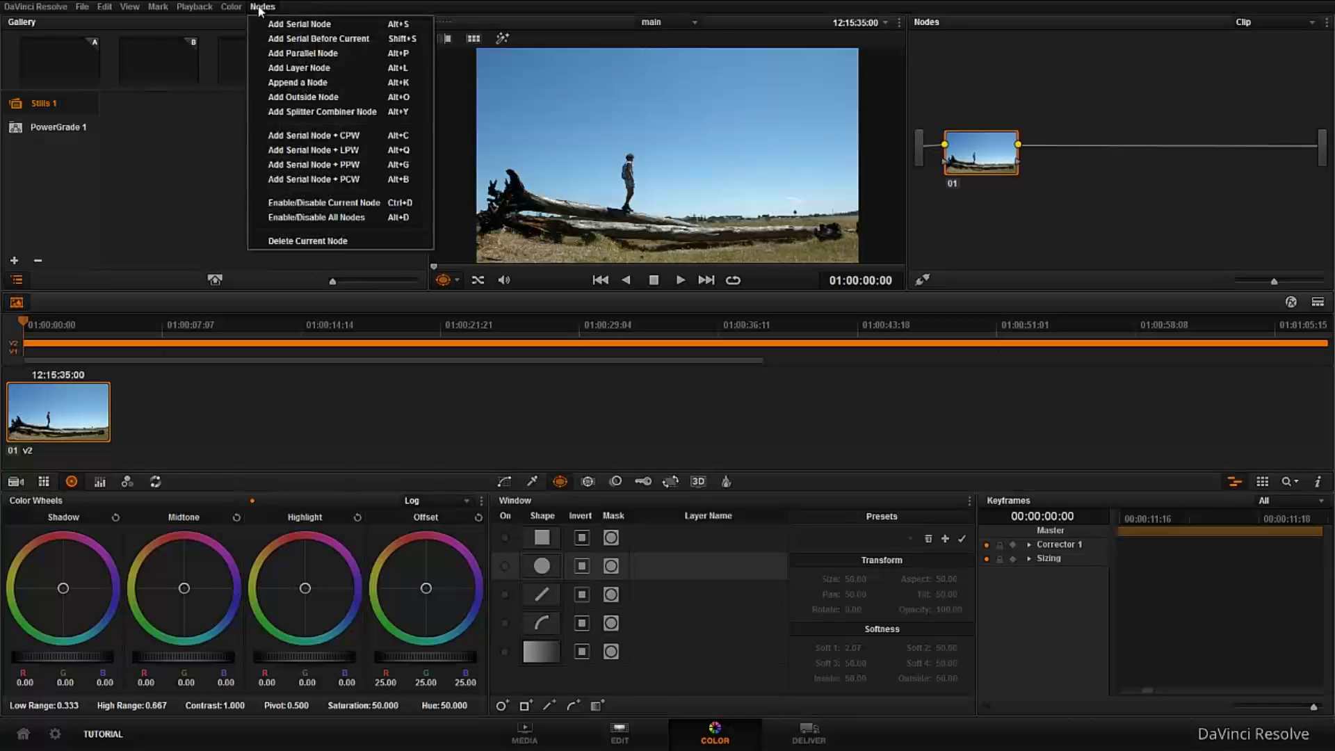
pyautogui.click(324, 69)
pyautogui.moveTo(1070, 166); pyautogui.dragTo(1177, 165)
pyautogui.moveTo(1008, 163); pyautogui.dragTo(1031, 130)
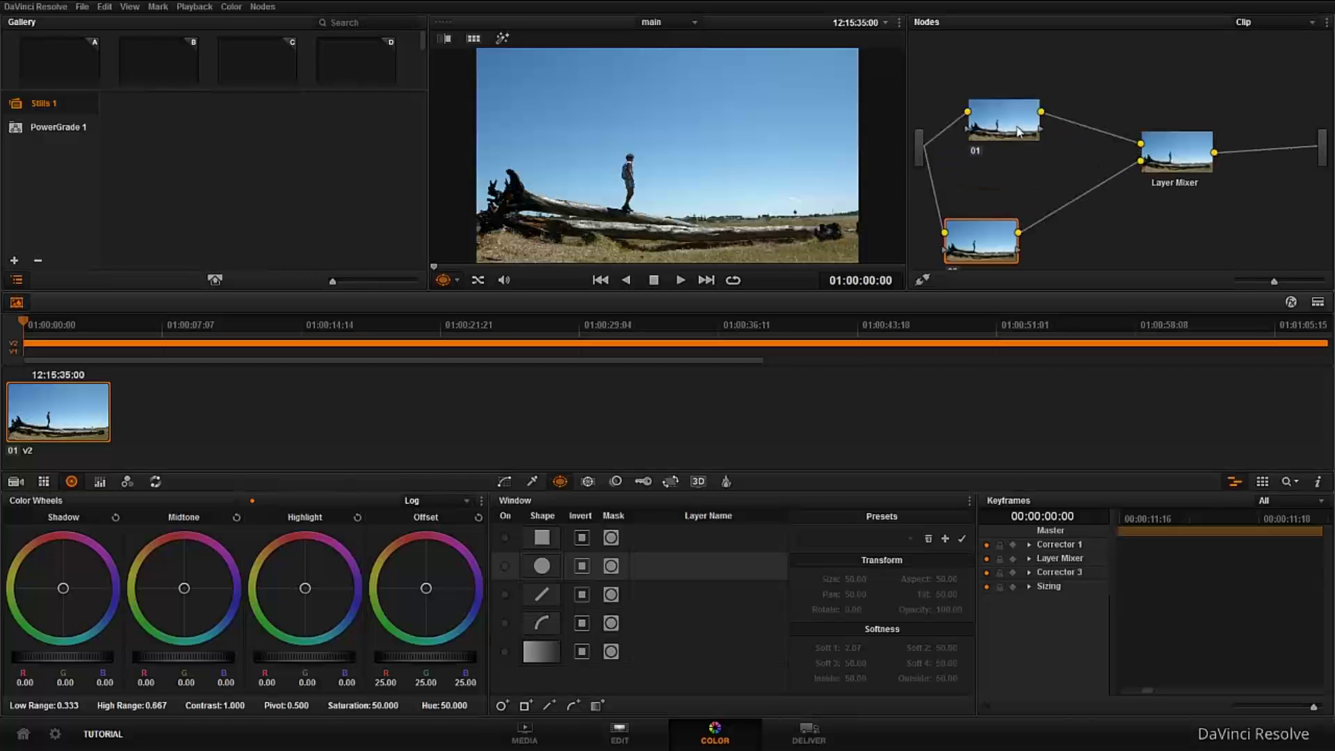
pyautogui.moveTo(994, 236); pyautogui.dragTo(1014, 200)
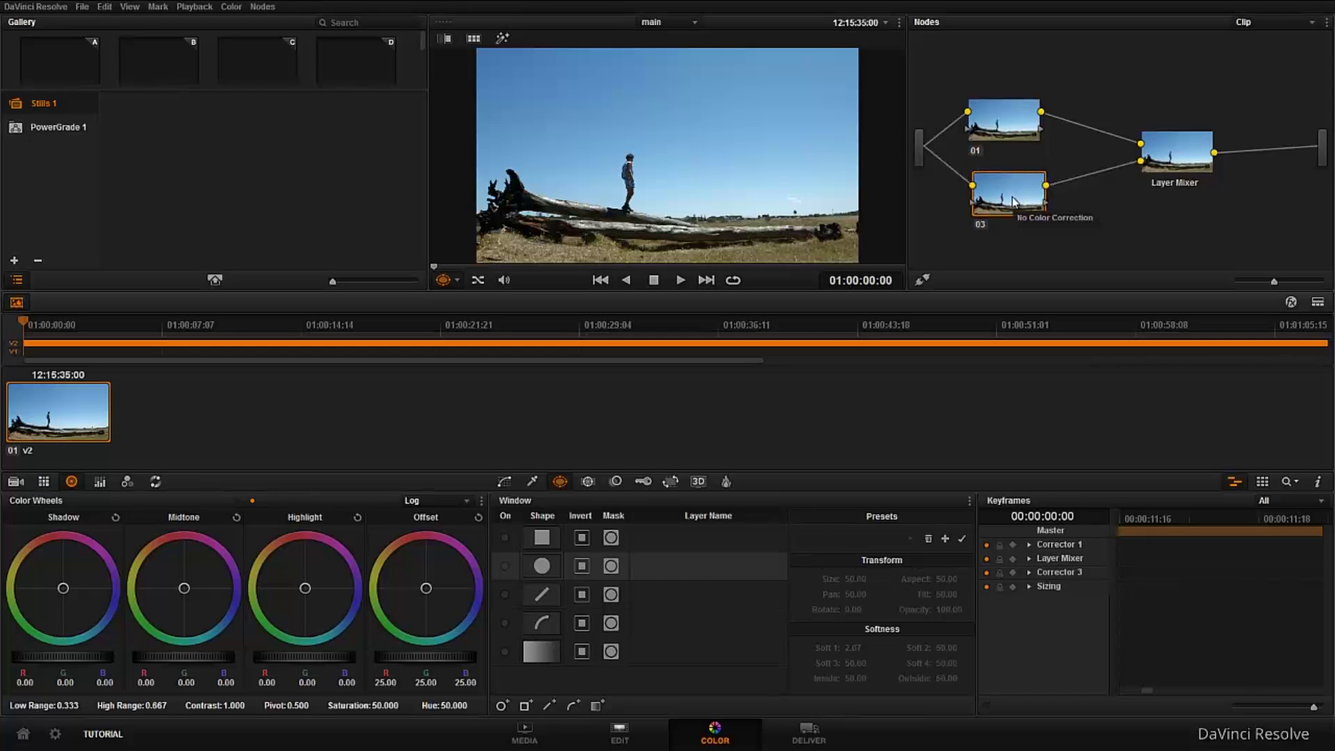
pyautogui.moveTo(1013, 202); pyautogui.dragTo(1011, 191)
pyautogui.moveTo(1156, 149); pyautogui.dragTo(1154, 177)
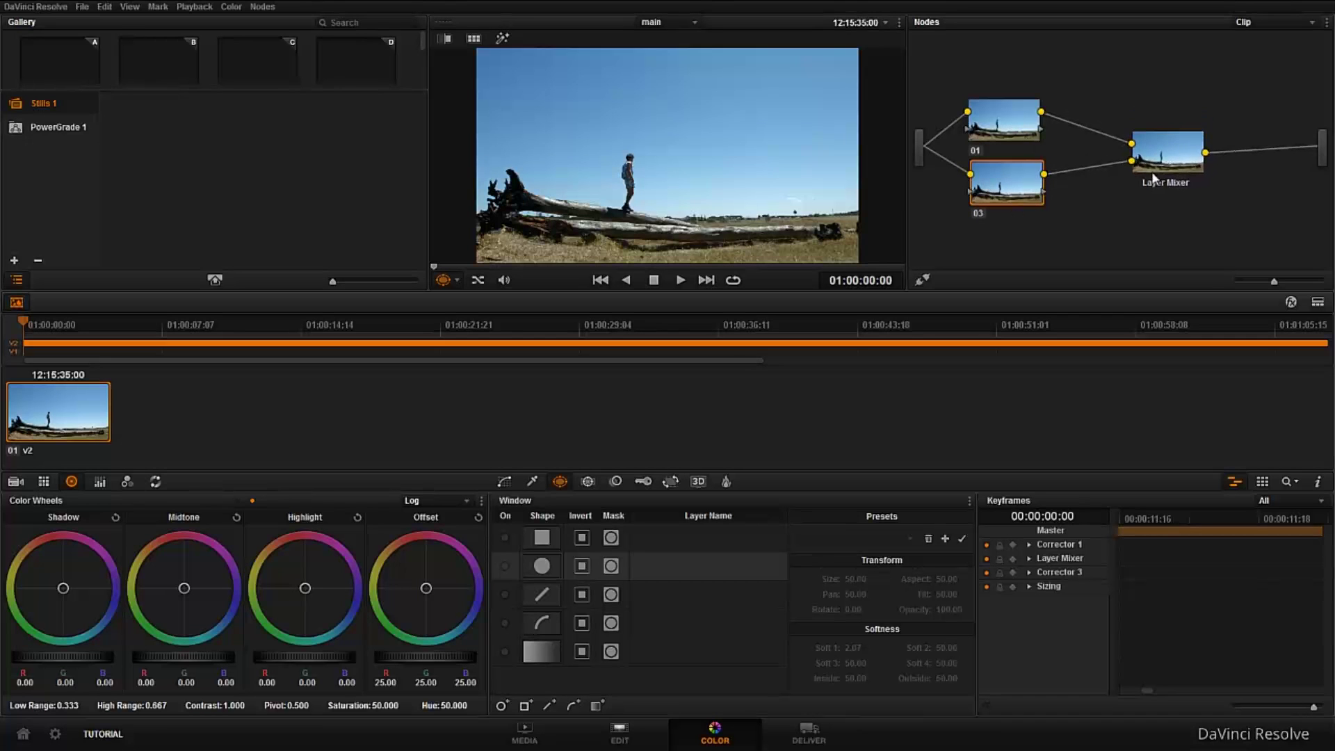
pyautogui.moveTo(1028, 191); pyautogui.dragTo(1026, 190)
pyautogui.moveTo(1020, 134); pyautogui.dragTo(1017, 104)
pyautogui.moveTo(1010, 199); pyautogui.dragTo(1007, 173)
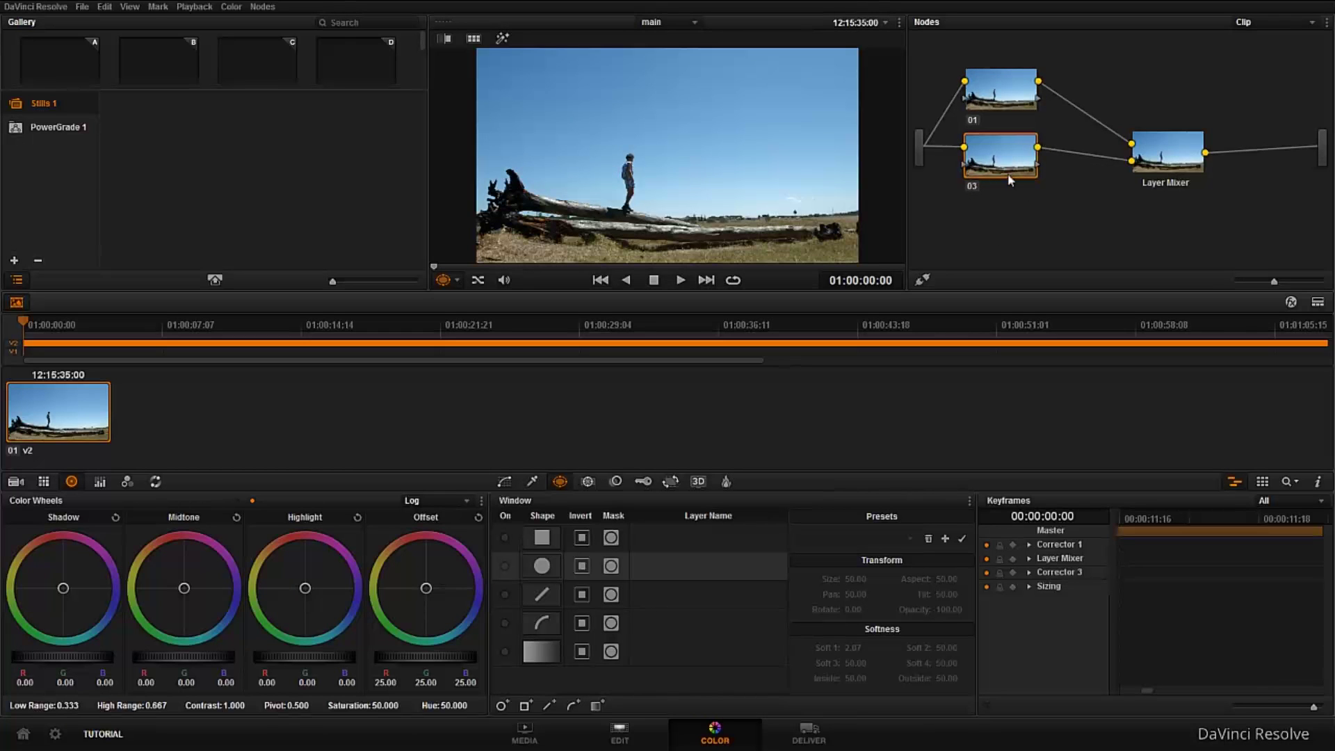
# - Add a third layer node, Corrector 4, into the Layer Mixer and select the mixer
pyautogui.click(263, 7)
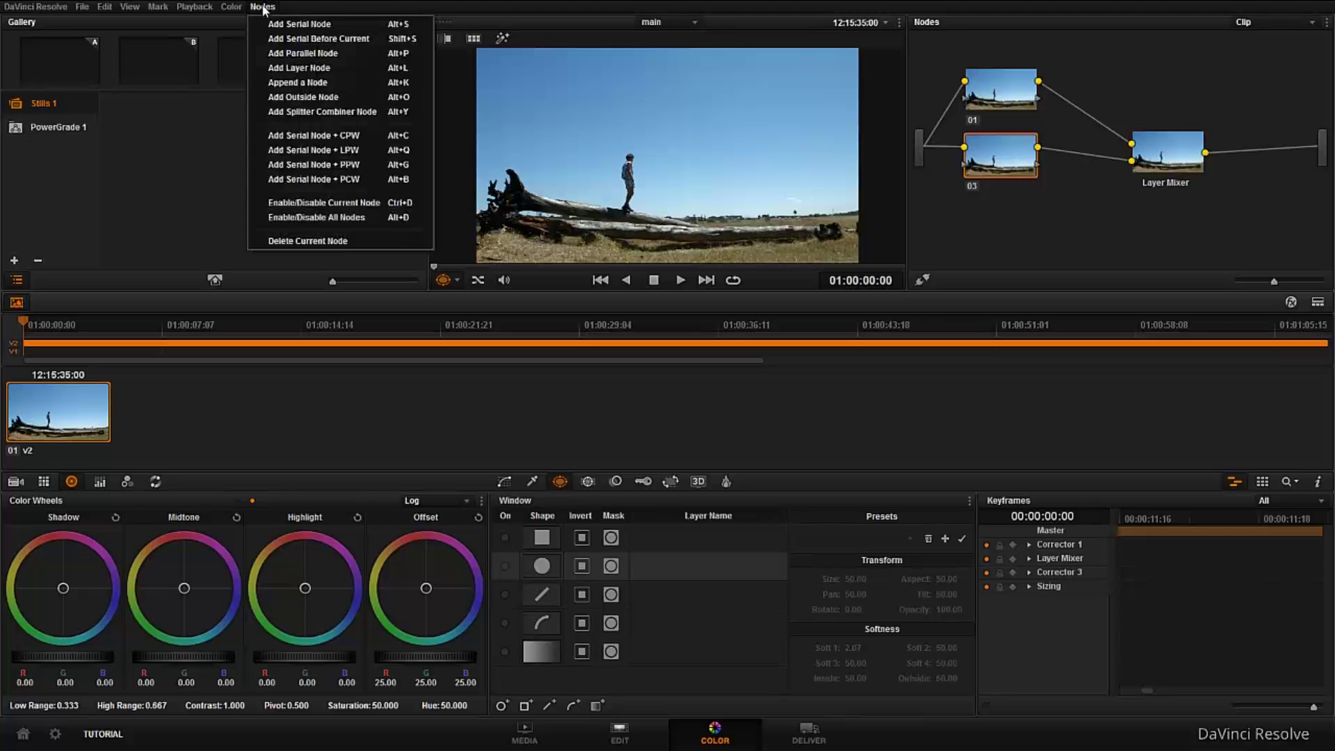
pyautogui.click(323, 68)
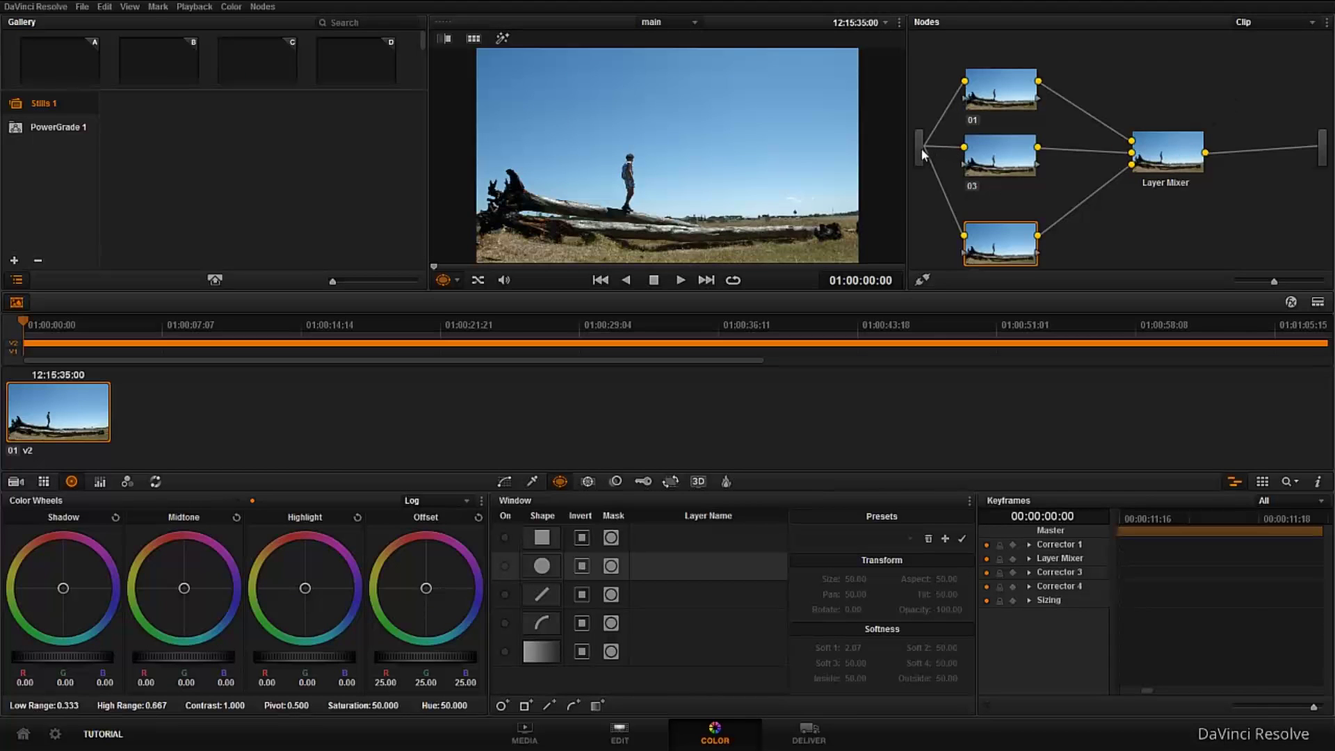
pyautogui.click(1171, 155)
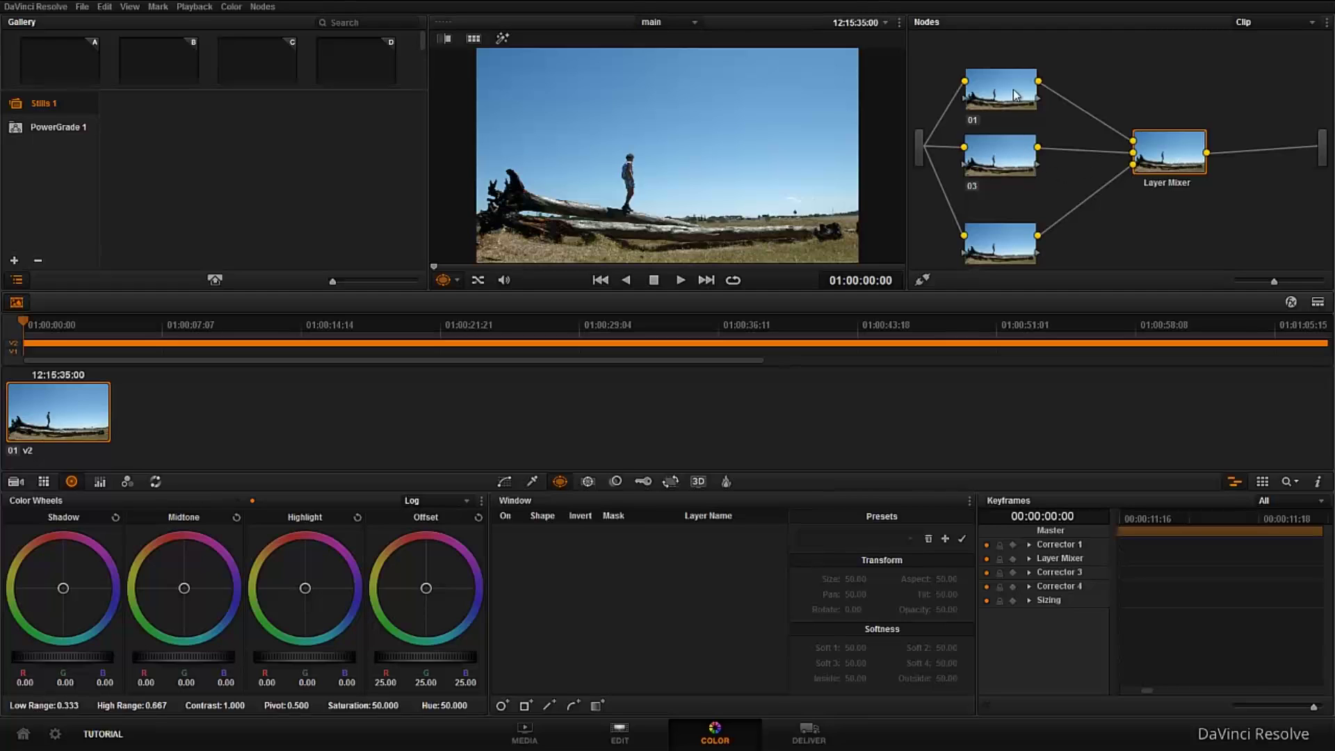
pyautogui.moveTo(1008, 165); pyautogui.dragTo(1008, 163)
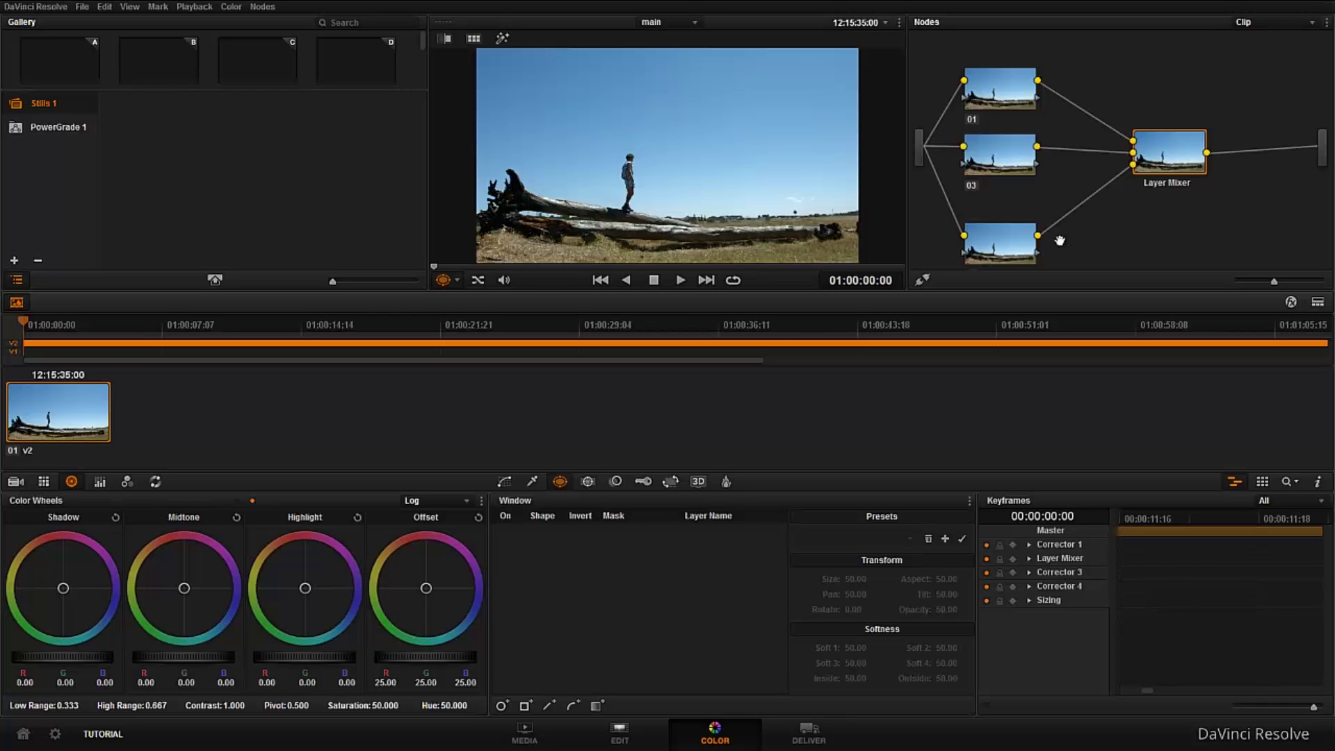
# - Tint node 01's highlights toward green, raising the green value from 0.20 to 0.26
pyautogui.click(1002, 99)
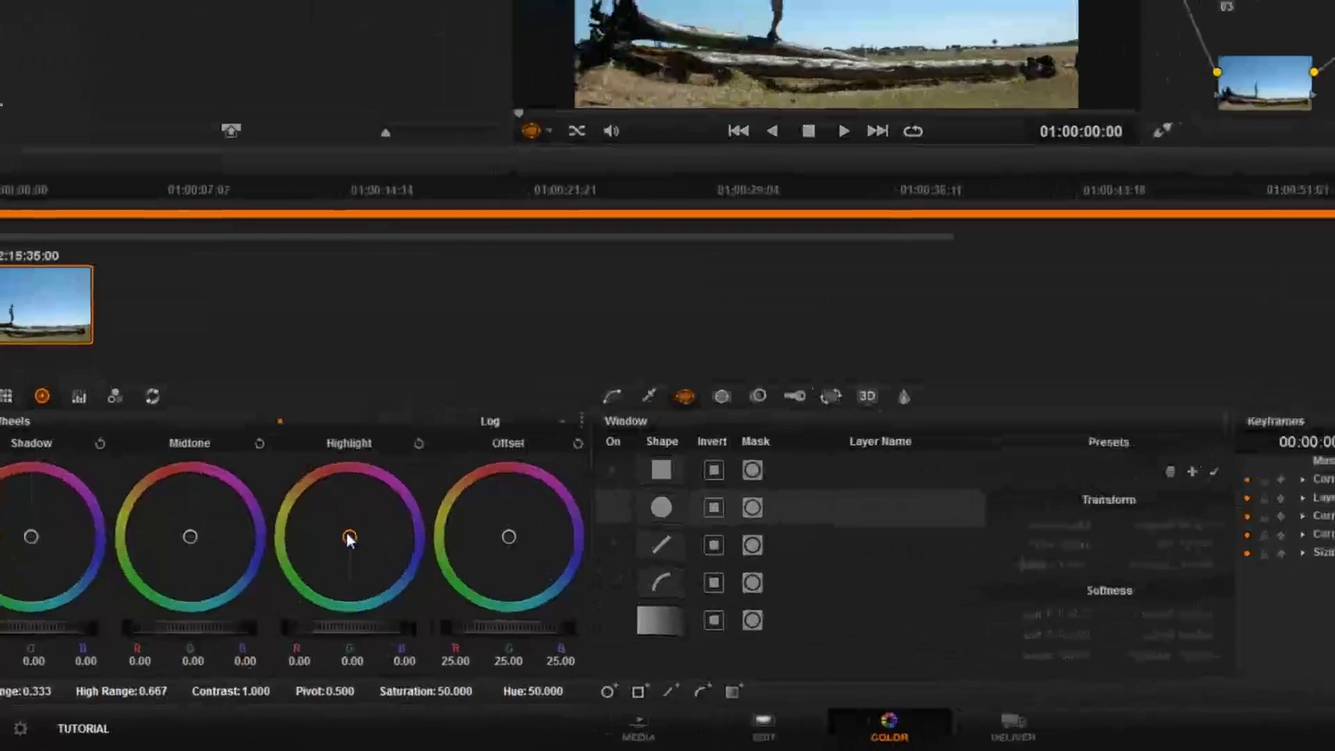
pyautogui.moveTo(305, 588); pyautogui.dragTo(276, 620)
pyautogui.moveTo(329, 544); pyautogui.dragTo(253, 543)
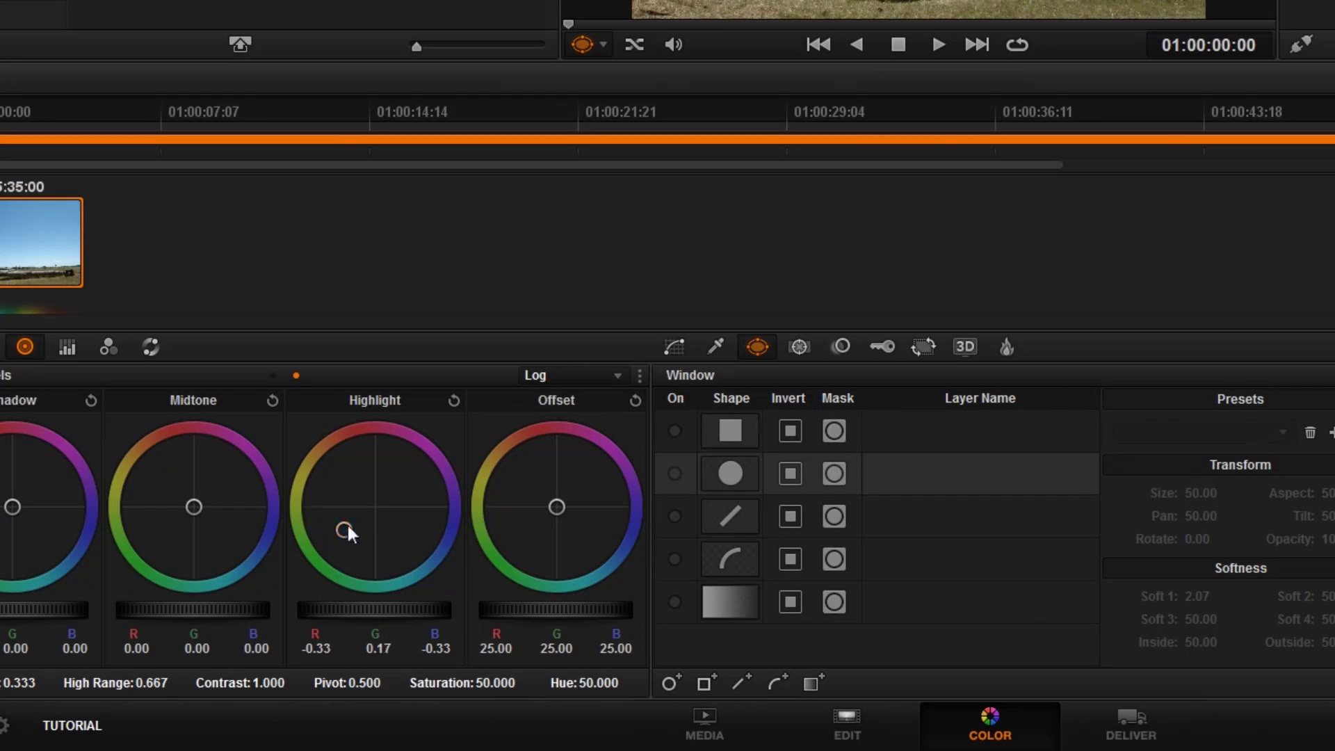
pyautogui.moveTo(349, 532); pyautogui.dragTo(306, 567)
pyautogui.moveTo(381, 523); pyautogui.dragTo(380, 523)
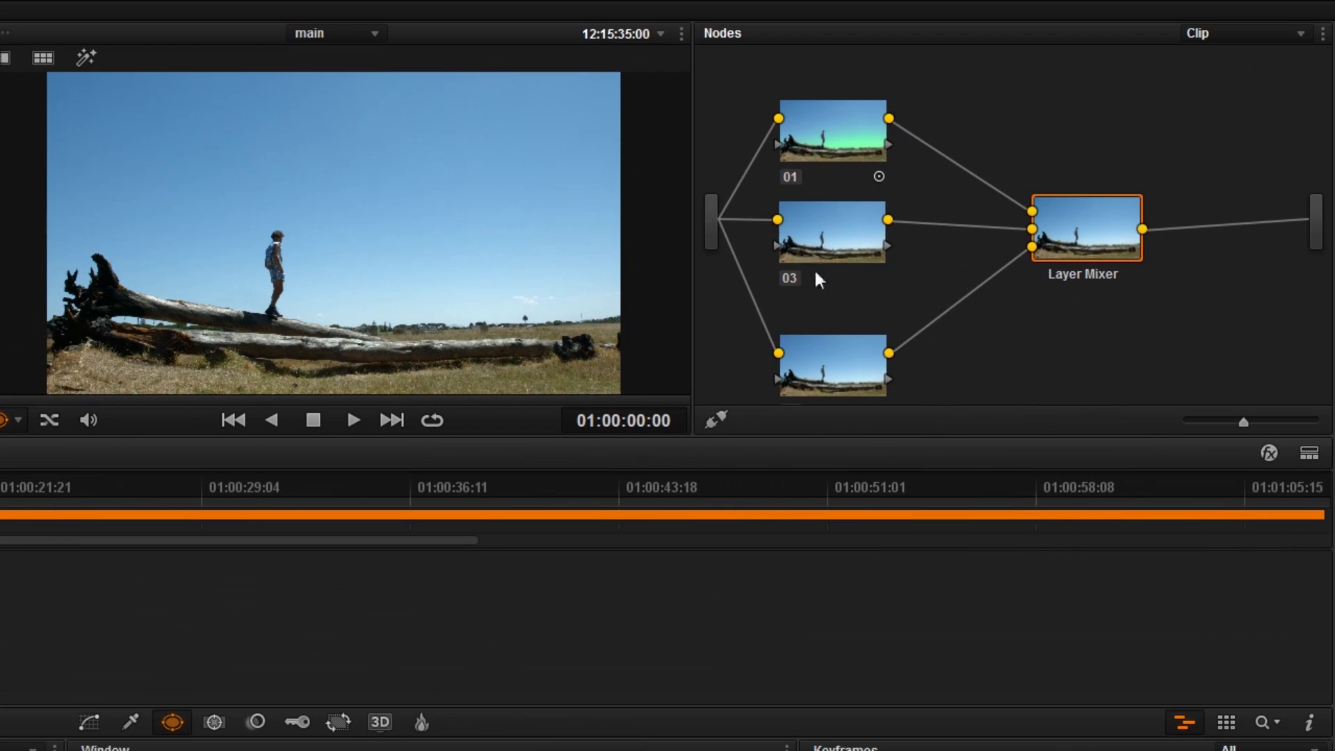
# - Toggle node 03, the bottom layer node and the Layer Mixer off and on, then delete them
pyautogui.hotkey('ctrl', 'd')
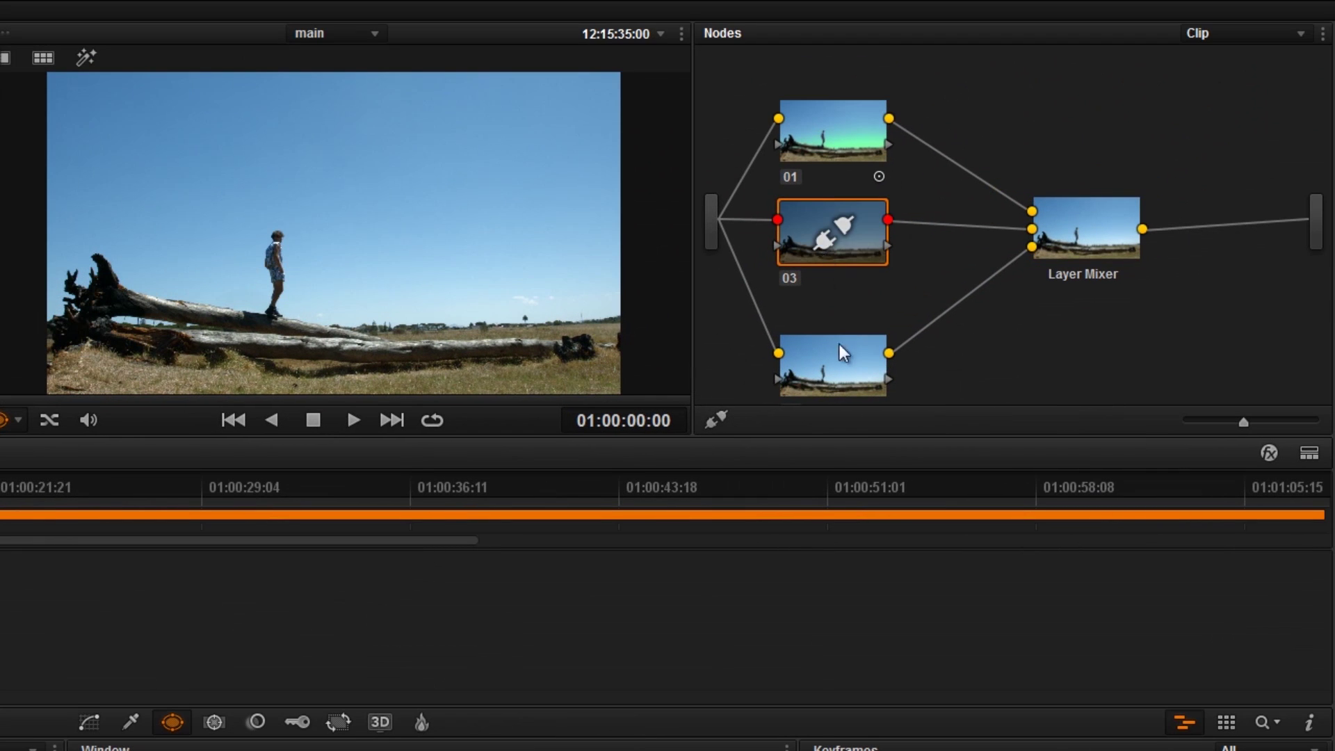
pyautogui.click(840, 343)
pyautogui.hotkey('ctrl', 'd')
pyautogui.click(1102, 218)
pyautogui.hotkey('ctrl', 'd')
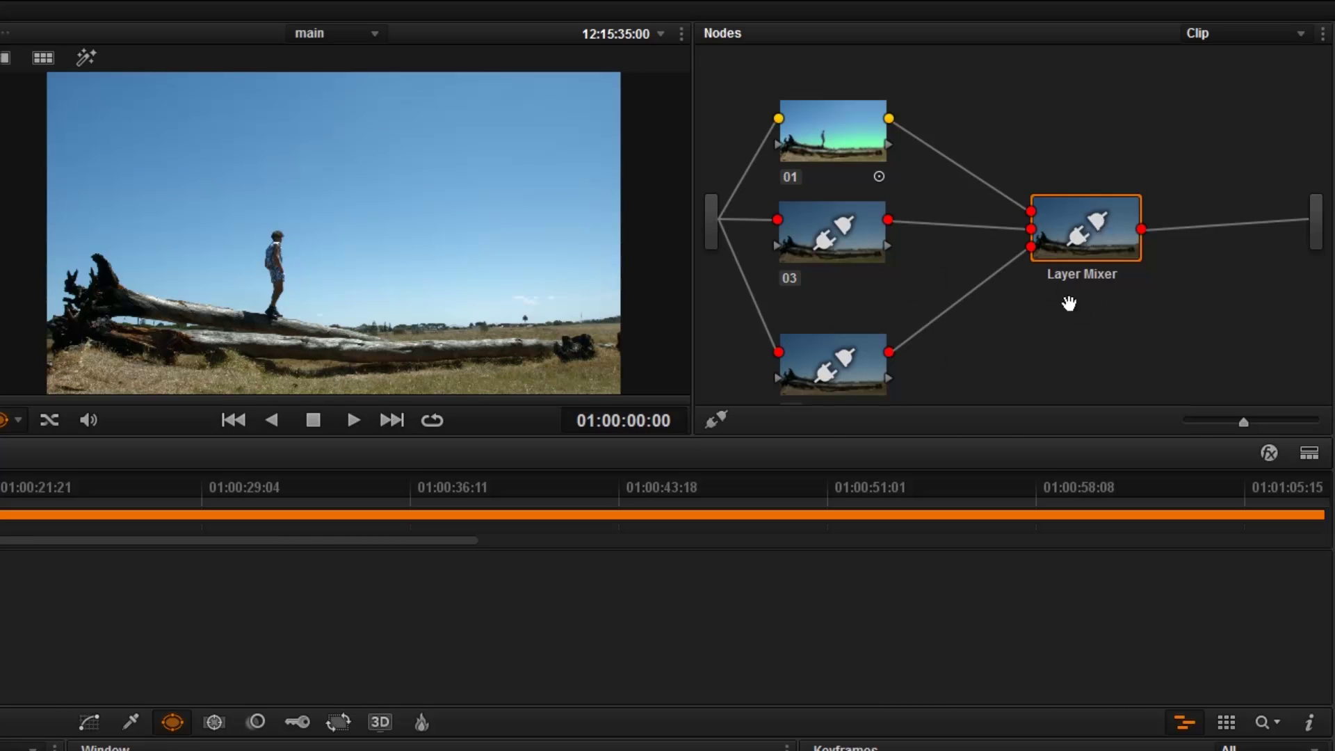
pyautogui.hotkey('ctrl', 'd')
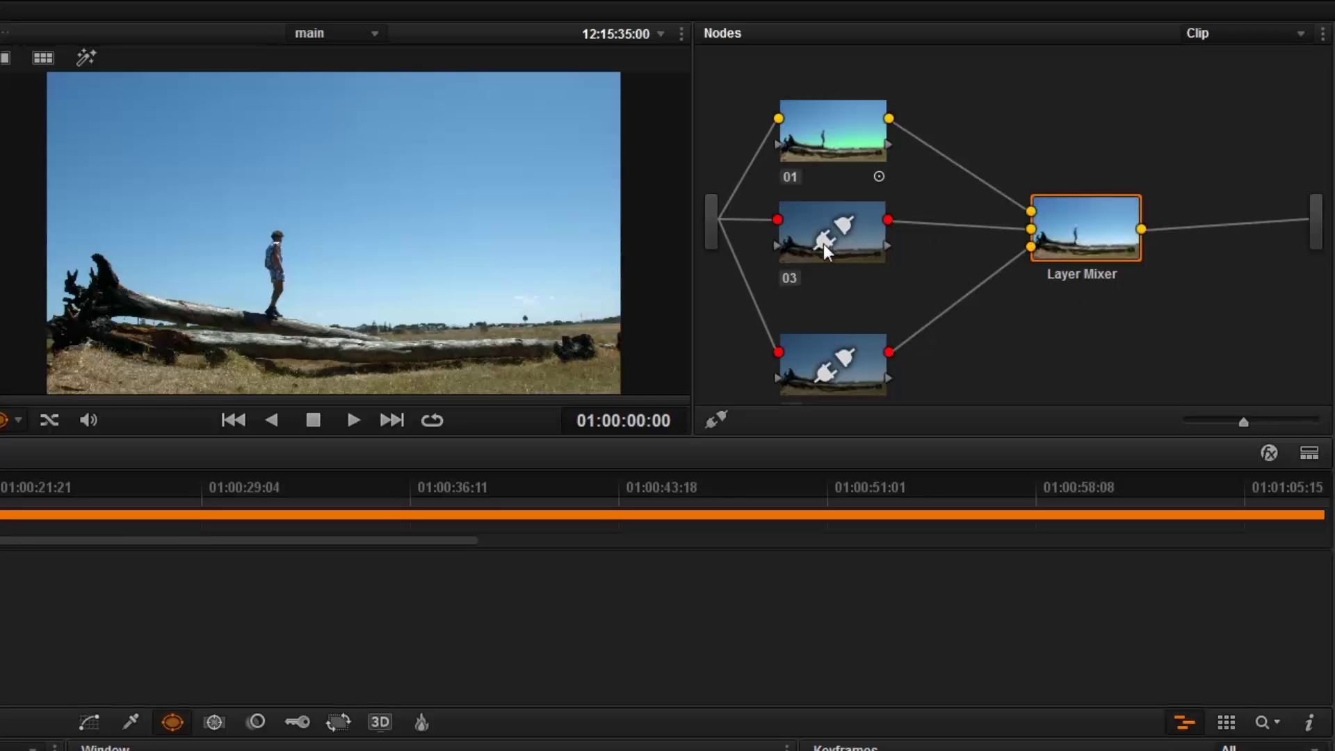
pyautogui.click(823, 244)
pyautogui.hotkey('ctrl', 'd')
pyautogui.click(836, 370)
pyautogui.hotkey('ctrl', 'd')
pyautogui.click(831, 219)
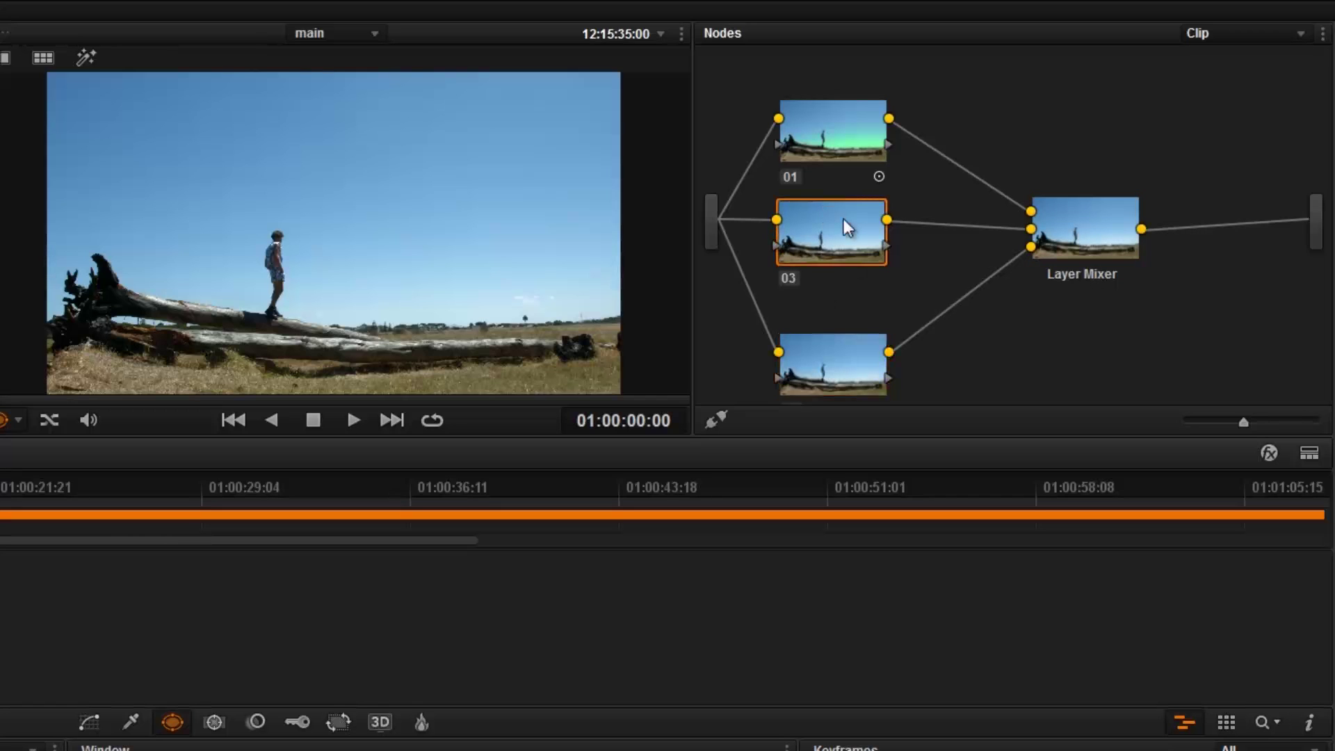
pyautogui.press('Delete')
pyautogui.press('Delete')
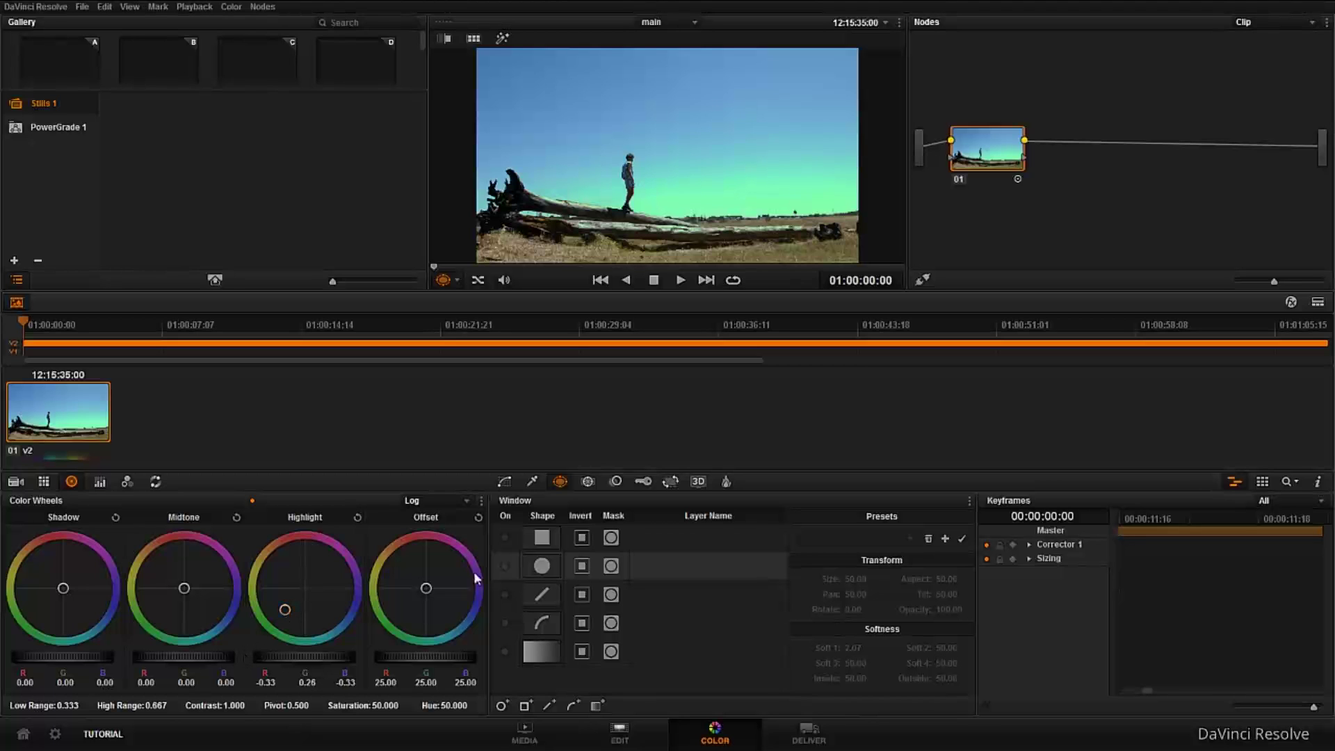
# - Push node 01's Offset to R 6.64, G 33.87, B -9.16 for a strong green cast
pyautogui.moveTo(429, 593); pyautogui.dragTo(328, 673)
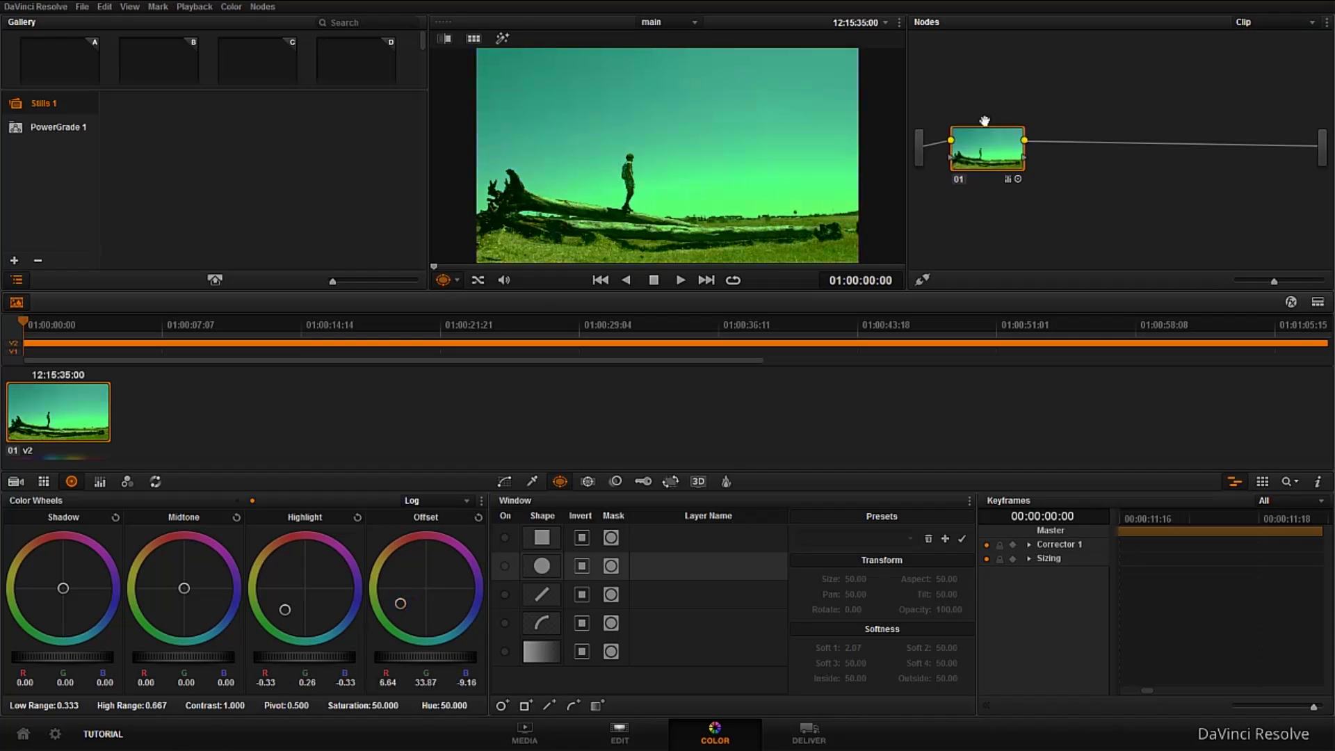
pyautogui.moveTo(990, 171); pyautogui.dragTo(990, 169)
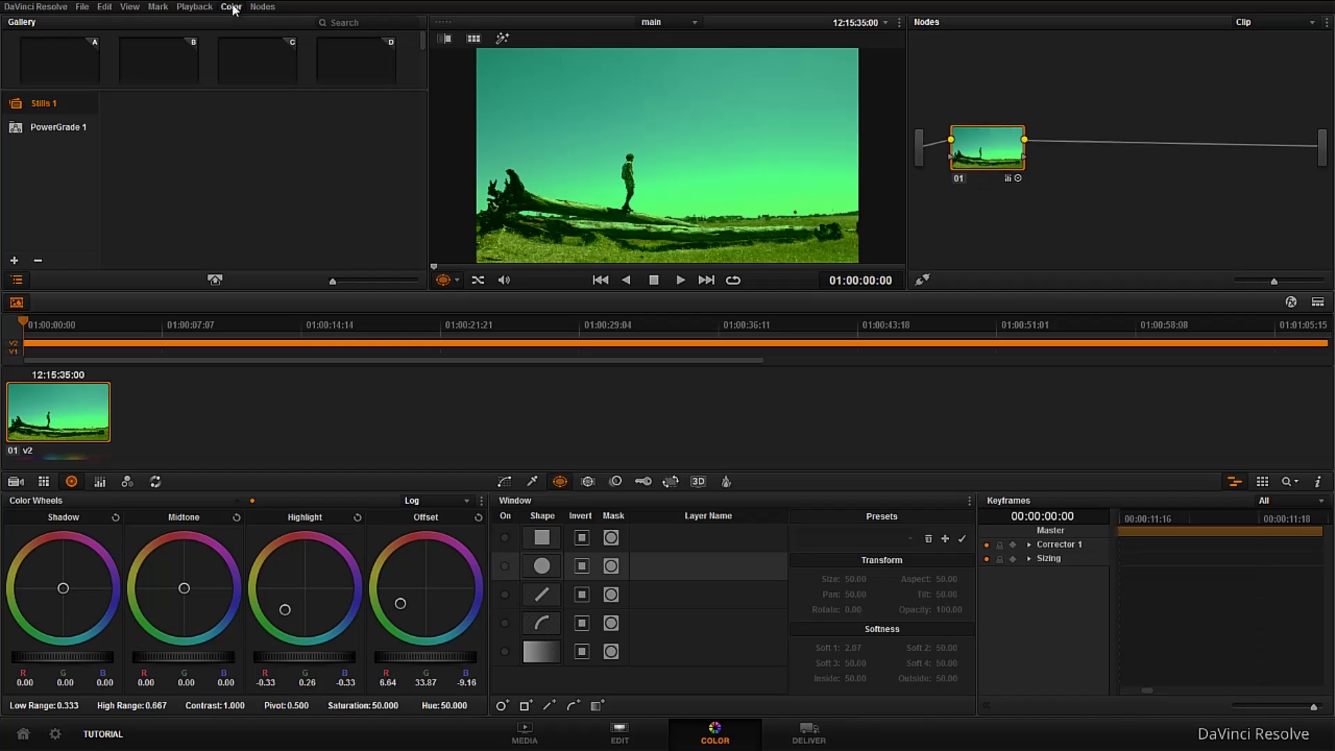
# - Add a layer node with a Layer Mixer and arrange nodes 01 and 03 beside it
pyautogui.click(255, 7)
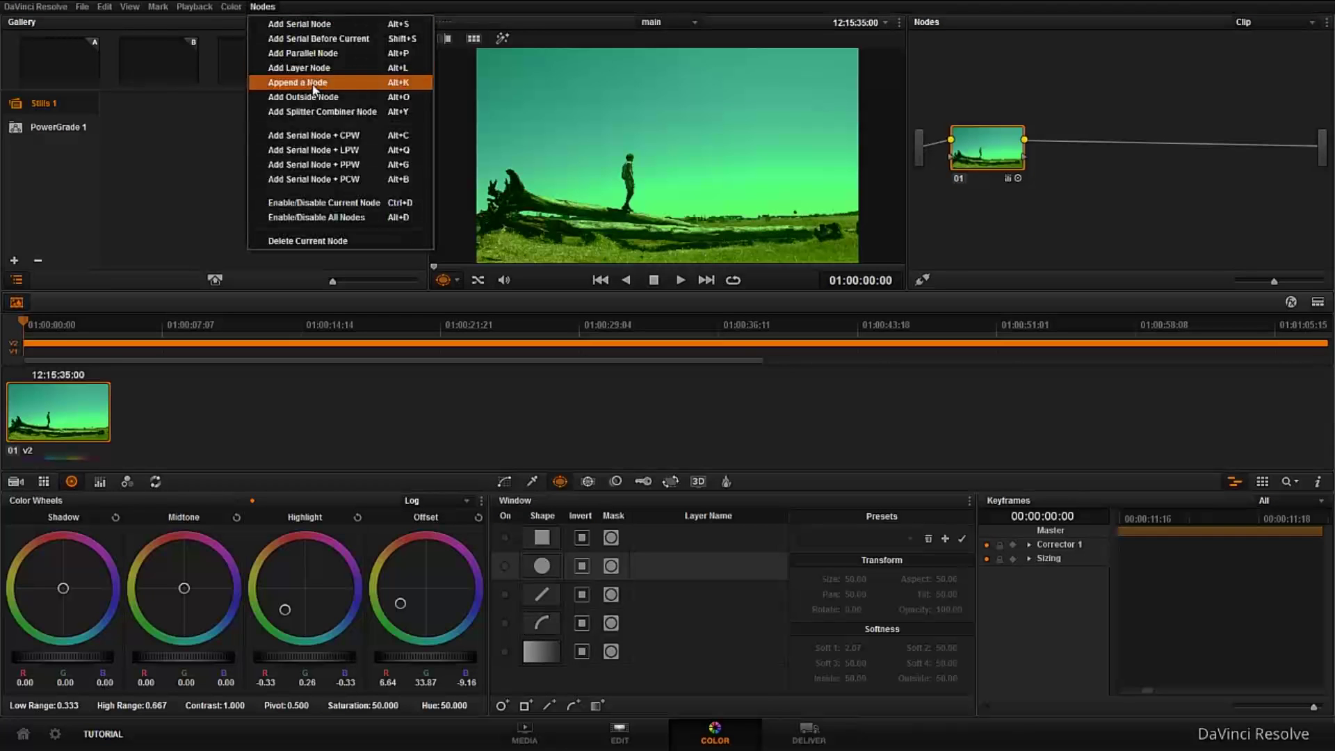
pyautogui.click(298, 67)
pyautogui.moveTo(1063, 156); pyautogui.dragTo(1168, 156)
pyautogui.moveTo(1004, 160); pyautogui.dragTo(1009, 121)
pyautogui.moveTo(1008, 211); pyautogui.dragTo(1006, 167)
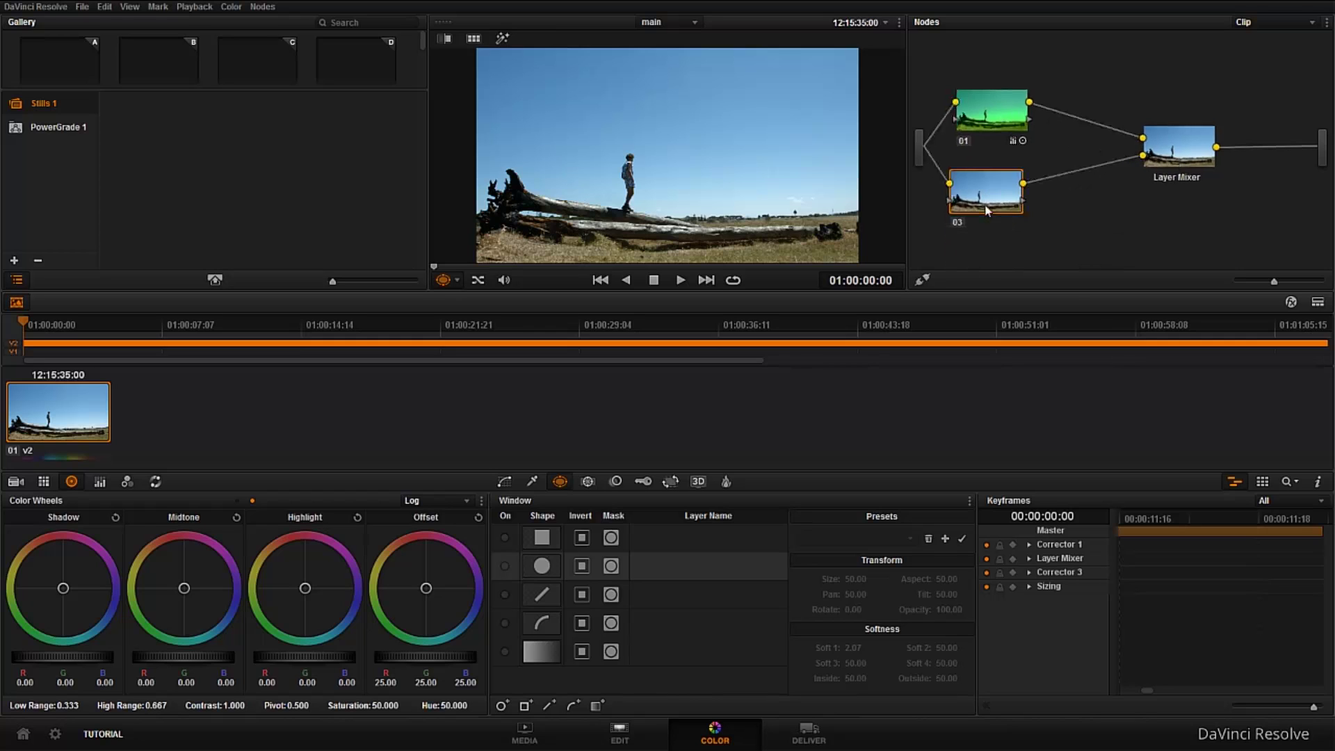
pyautogui.click(1184, 157)
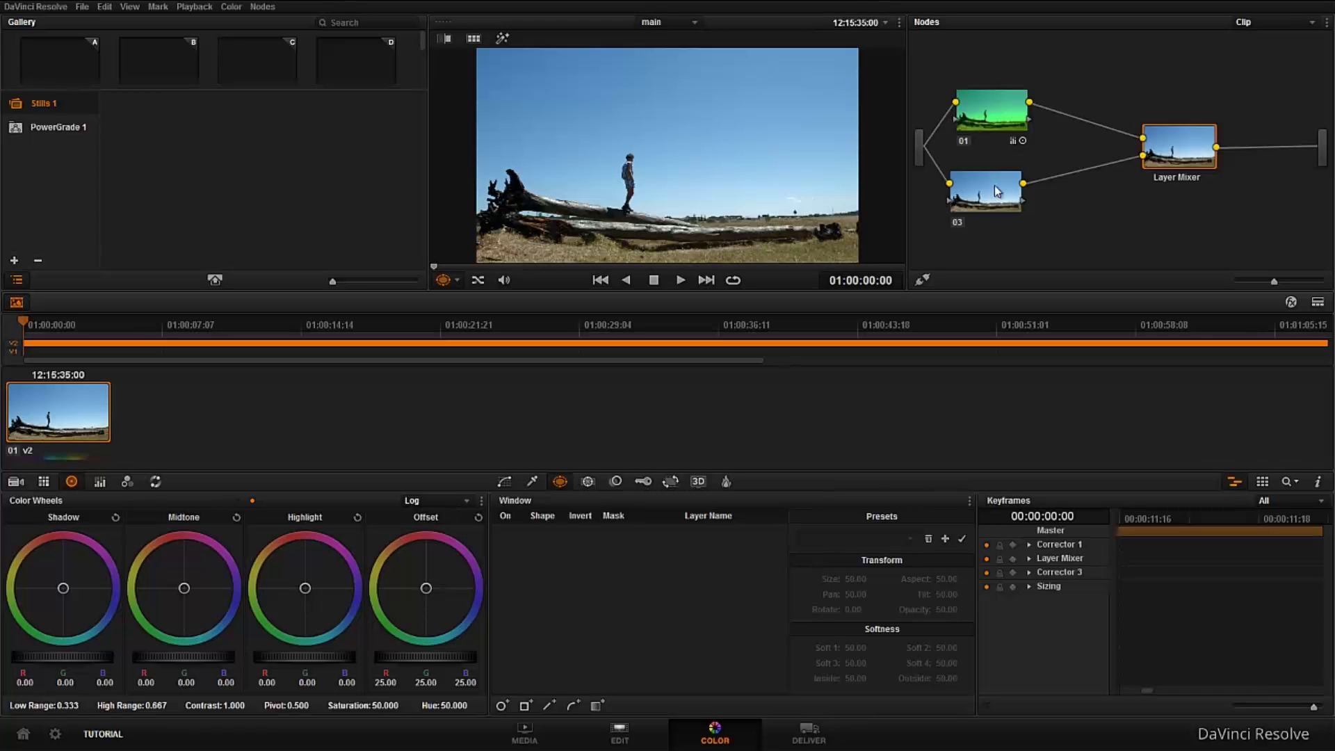
pyautogui.moveTo(994, 185); pyautogui.dragTo(1006, 199)
pyautogui.moveTo(990, 119); pyautogui.dragTo(989, 116)
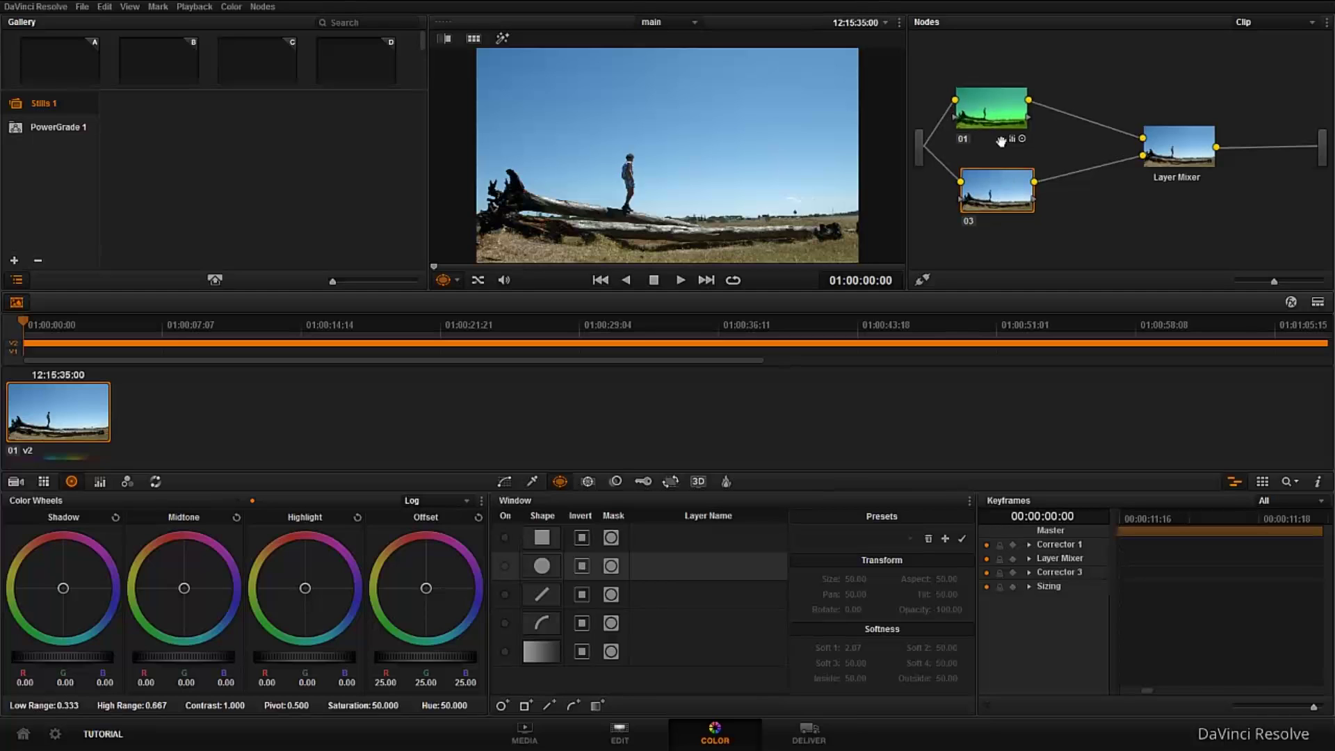
pyautogui.moveTo(1008, 189); pyautogui.dragTo(1010, 192)
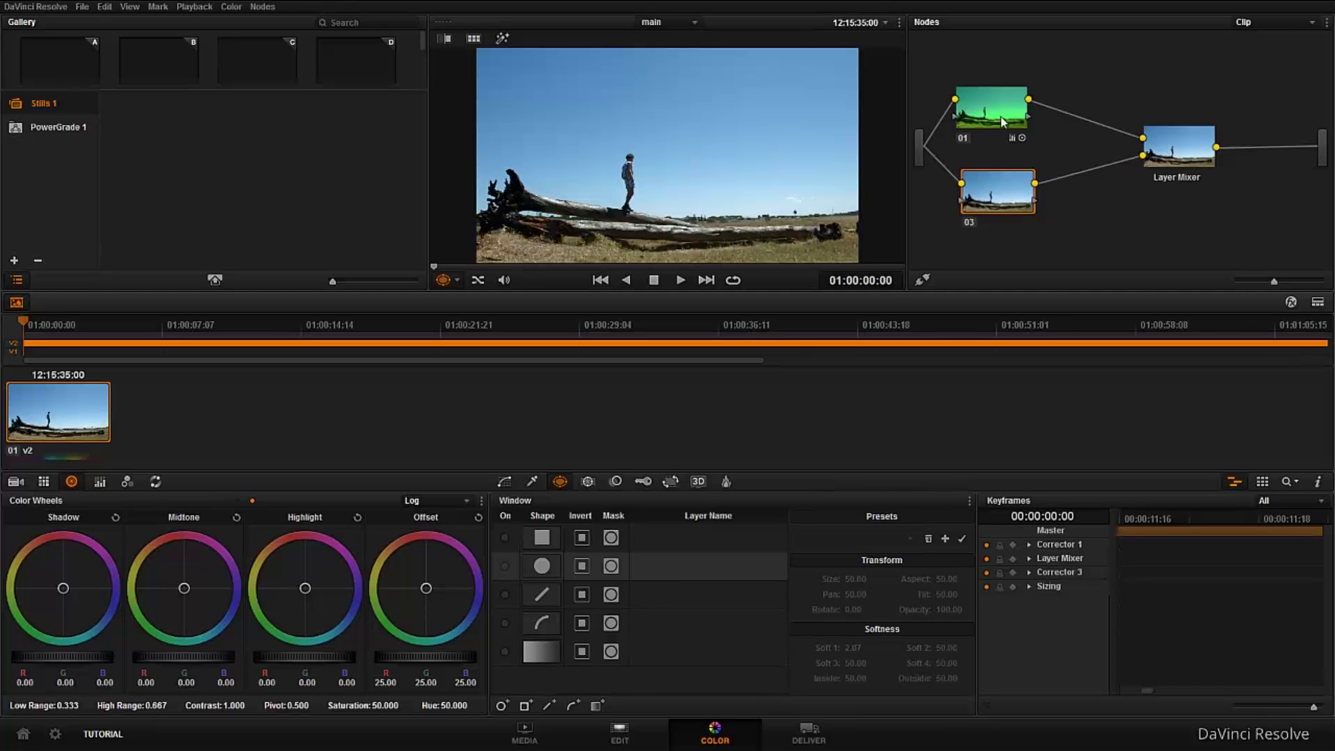
pyautogui.moveTo(1001, 118); pyautogui.dragTo(999, 115)
pyautogui.moveTo(997, 202); pyautogui.dragTo(996, 201)
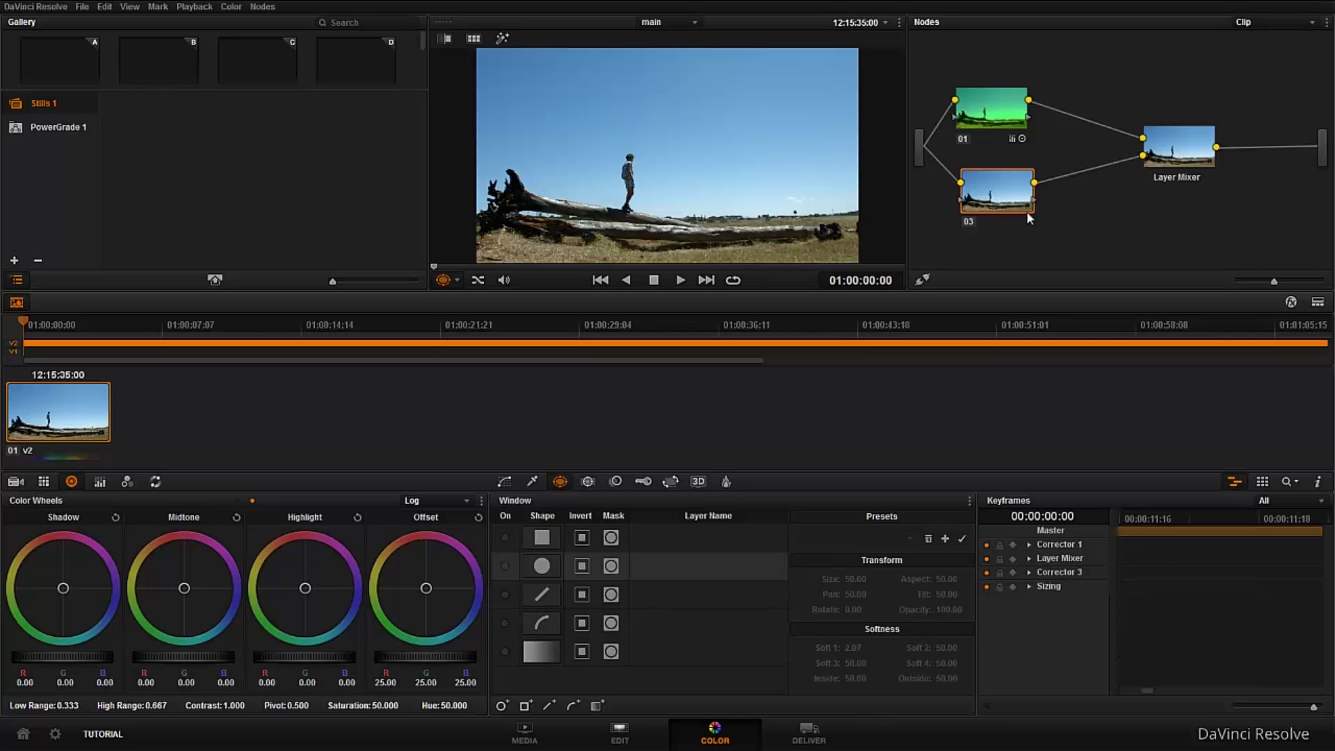
# - Delete the links from nodes 03 and 01 into the Layer Mixer
pyautogui.click(1177, 142)
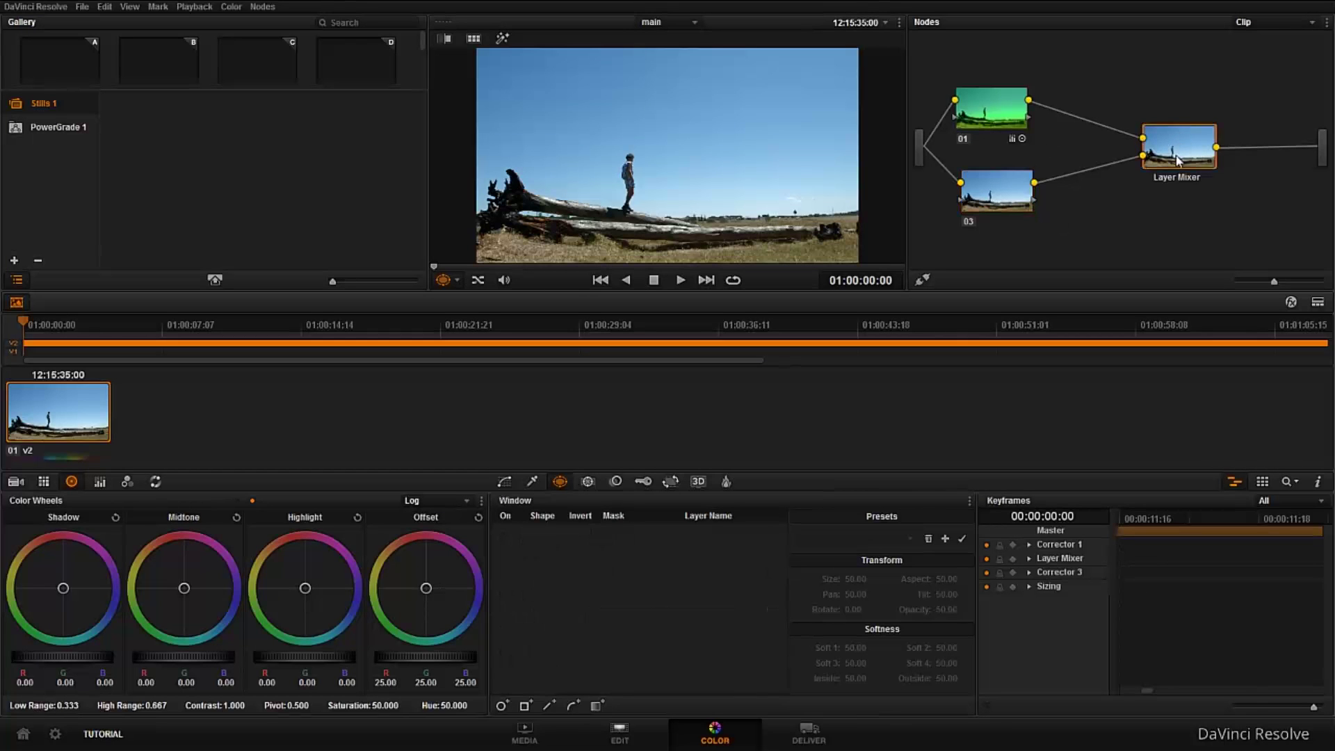
pyautogui.click(1117, 167)
pyautogui.press('Delete')
pyautogui.click(1102, 138)
pyautogui.press('Delete')
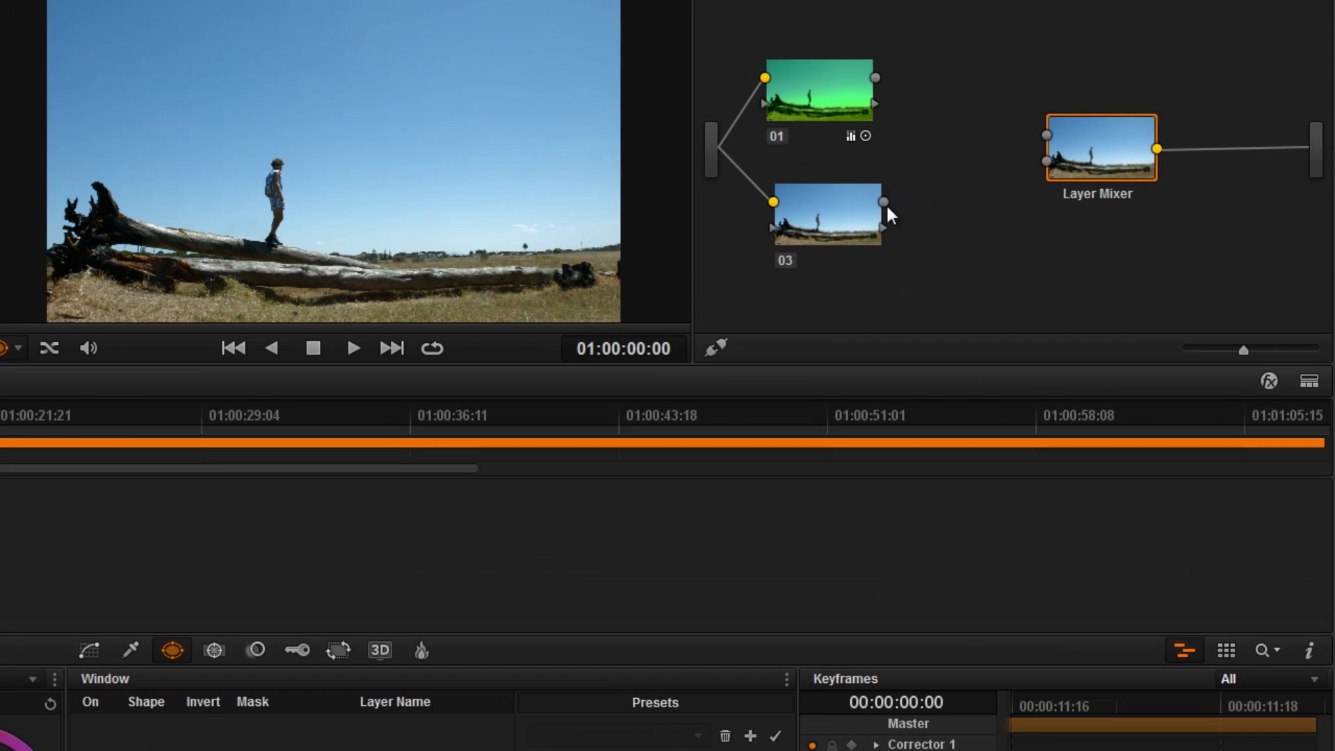
# - Wire node 03 into the Layer Mixer's top input and node 01 into its second, then tidy the nodes
pyautogui.moveTo(883, 202); pyautogui.dragTo(1046, 135)
pyautogui.moveTo(878, 98); pyautogui.dragTo(1007, 137)
pyautogui.moveTo(1227, 228); pyautogui.dragTo(1161, 195)
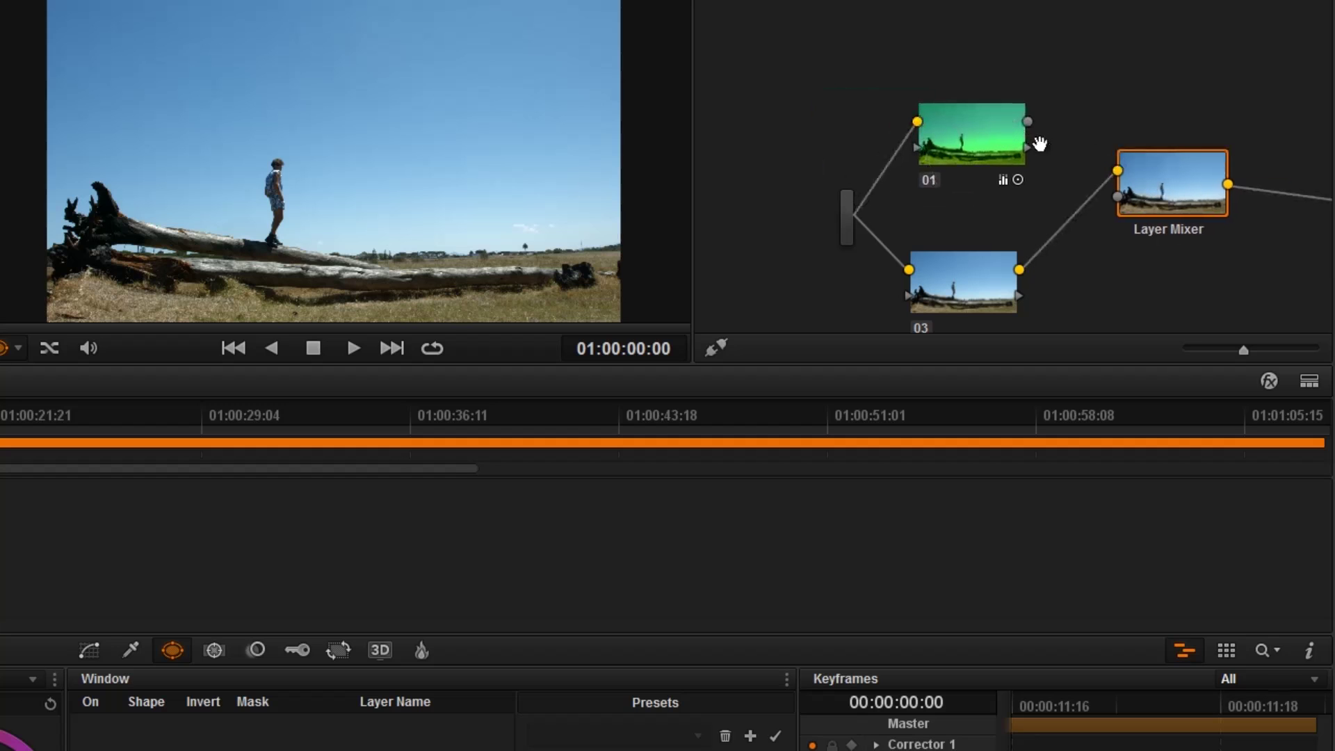
pyautogui.moveTo(1027, 128); pyautogui.dragTo(1130, 203)
pyautogui.moveTo(949, 287); pyautogui.dragTo(976, 237)
pyautogui.moveTo(1014, 180); pyautogui.dragTo(912, 147)
pyautogui.moveTo(1014, 212); pyautogui.dragTo(921, 207)
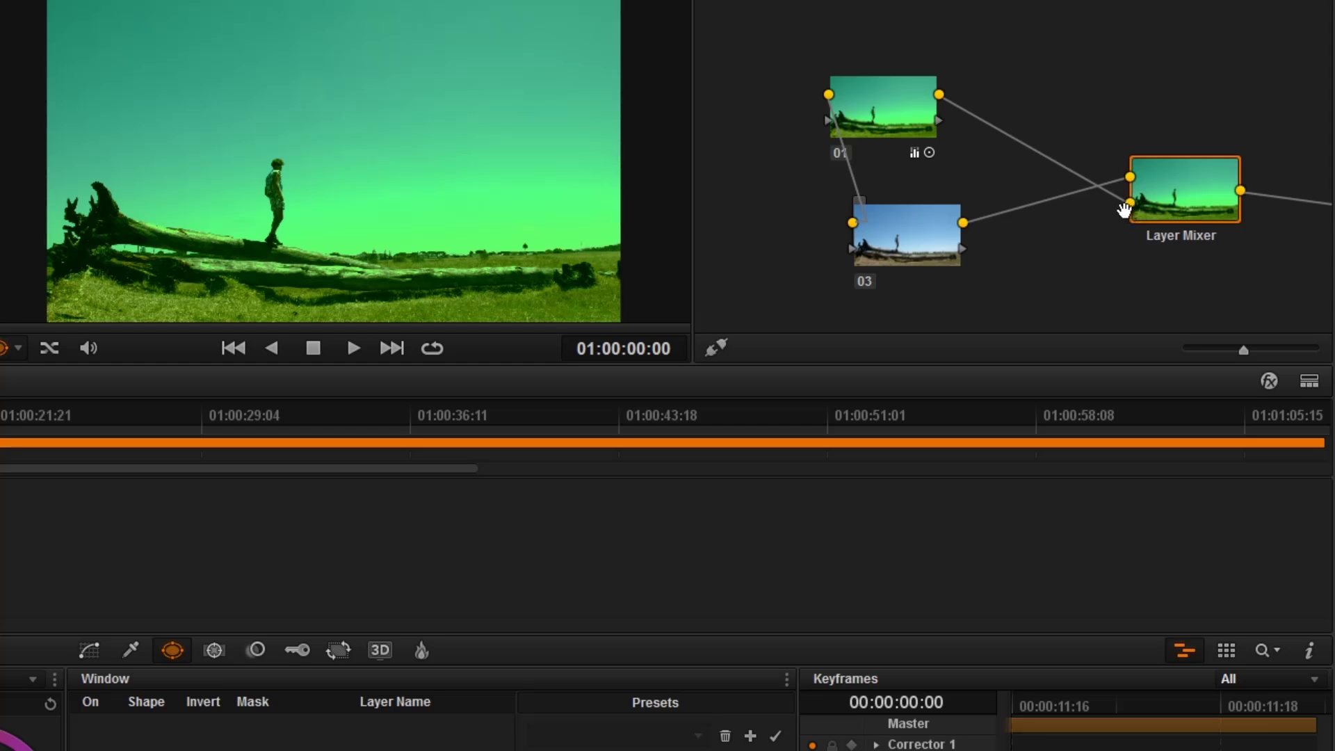
pyautogui.click(898, 116)
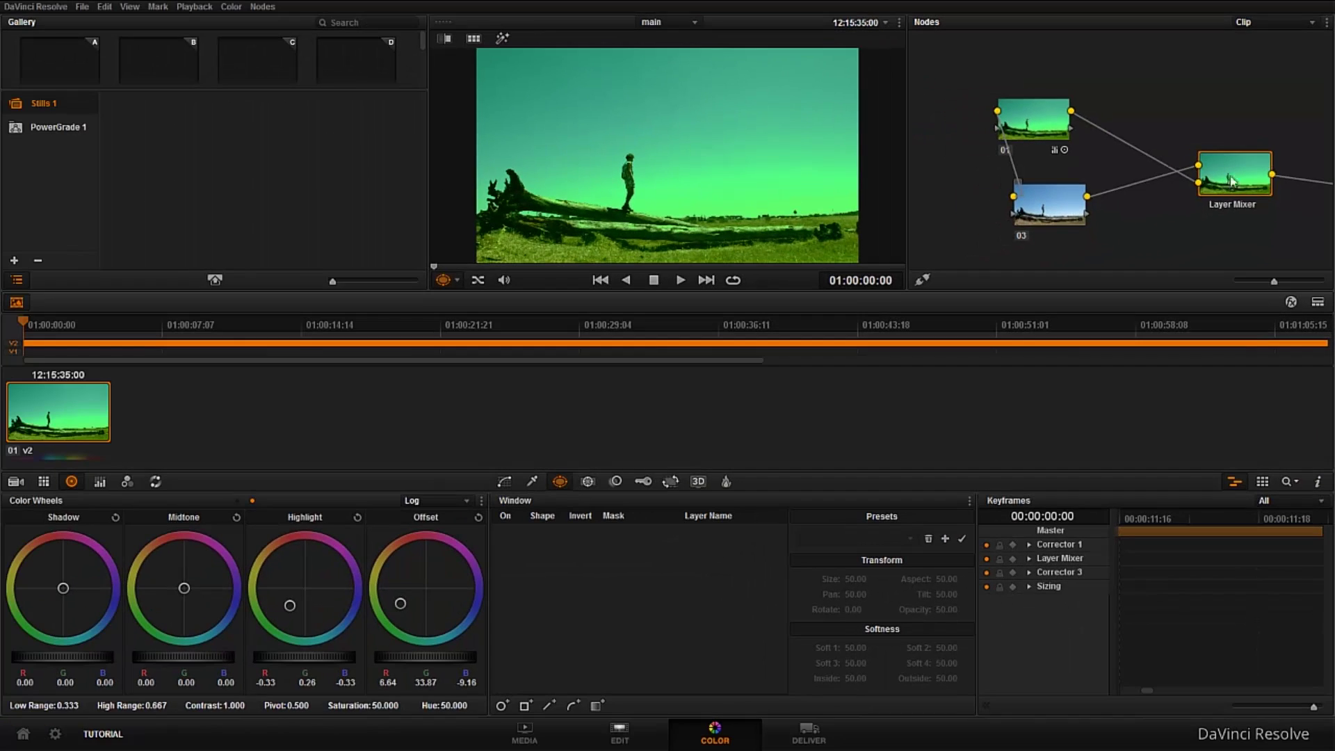
# - Swap the Layer Mixer inputs so node 01 feeds the first and node 03 the second
pyautogui.moveTo(1097, 179); pyautogui.dragTo(1098, 208)
pyautogui.moveTo(1176, 188); pyautogui.dragTo(1198, 207)
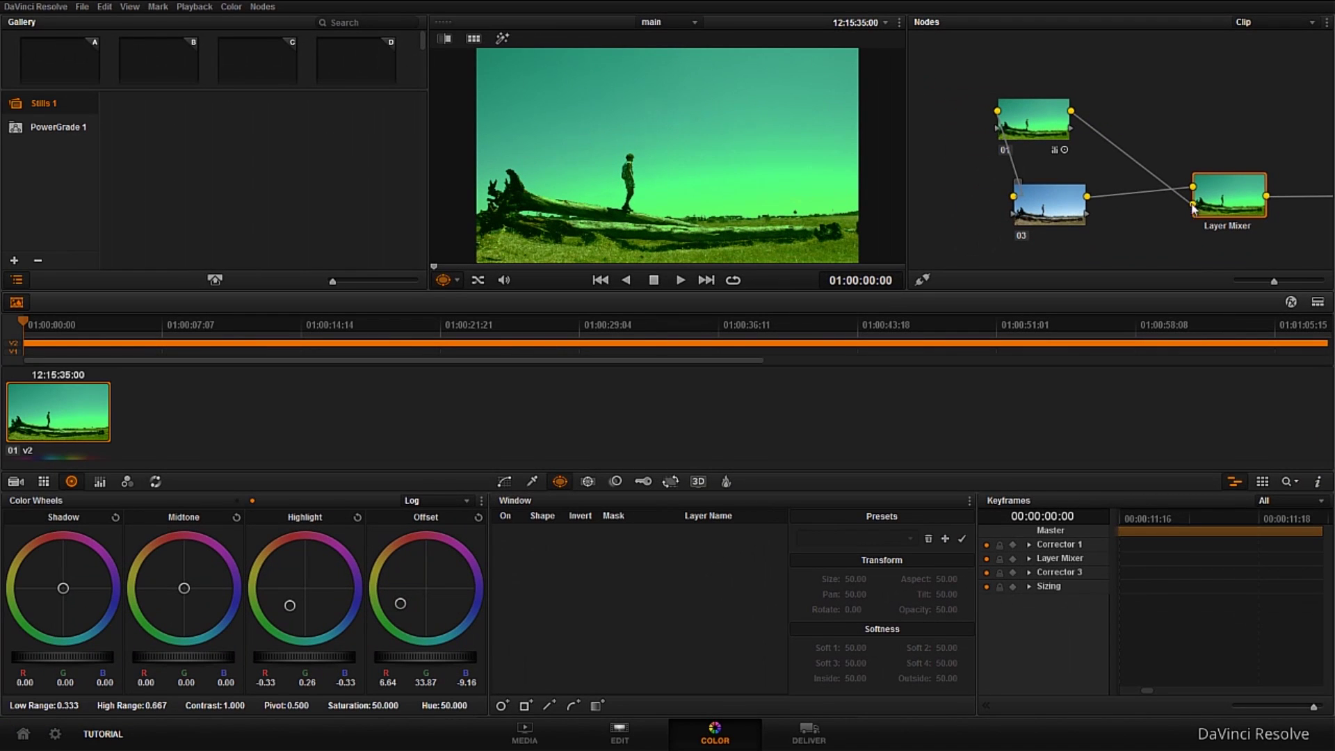
pyautogui.click(1050, 209)
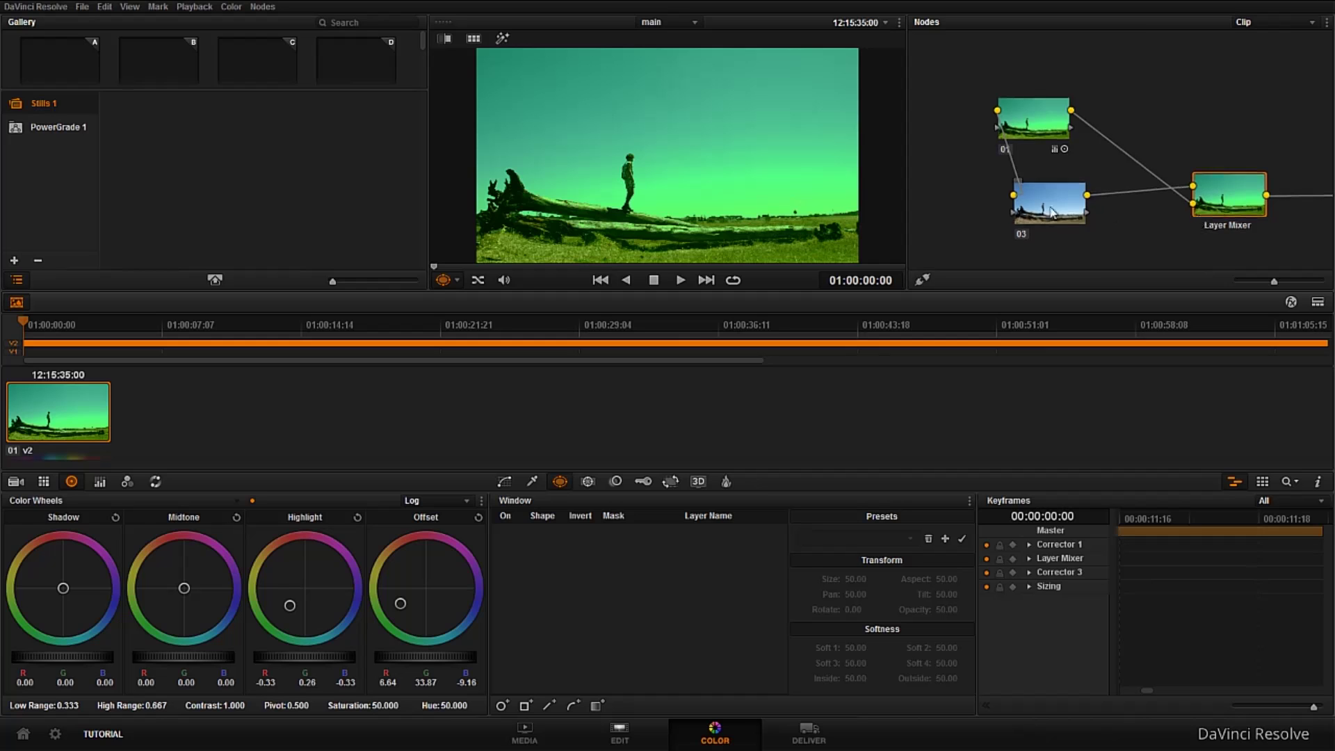
pyautogui.click(1143, 189)
pyautogui.press('Delete')
pyautogui.click(1139, 162)
pyautogui.press('Delete')
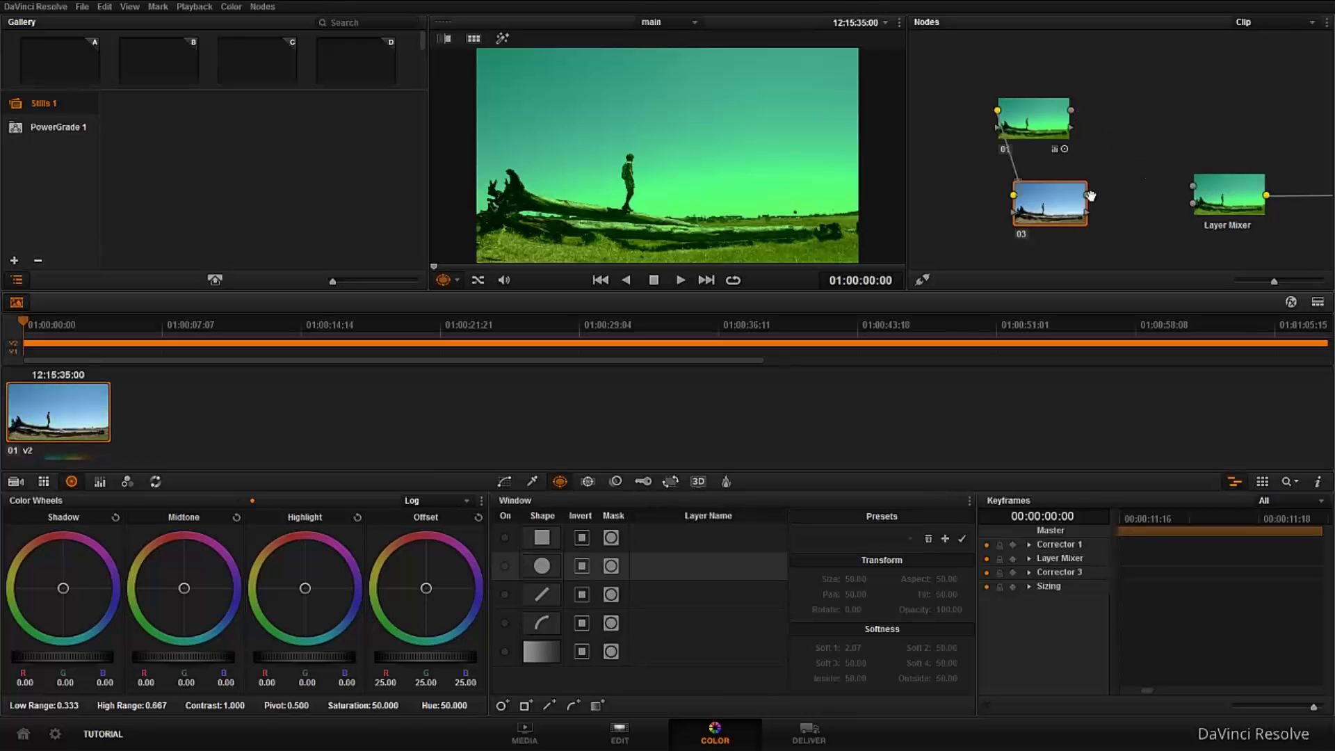
pyautogui.moveTo(1201, 210); pyautogui.dragTo(1194, 190)
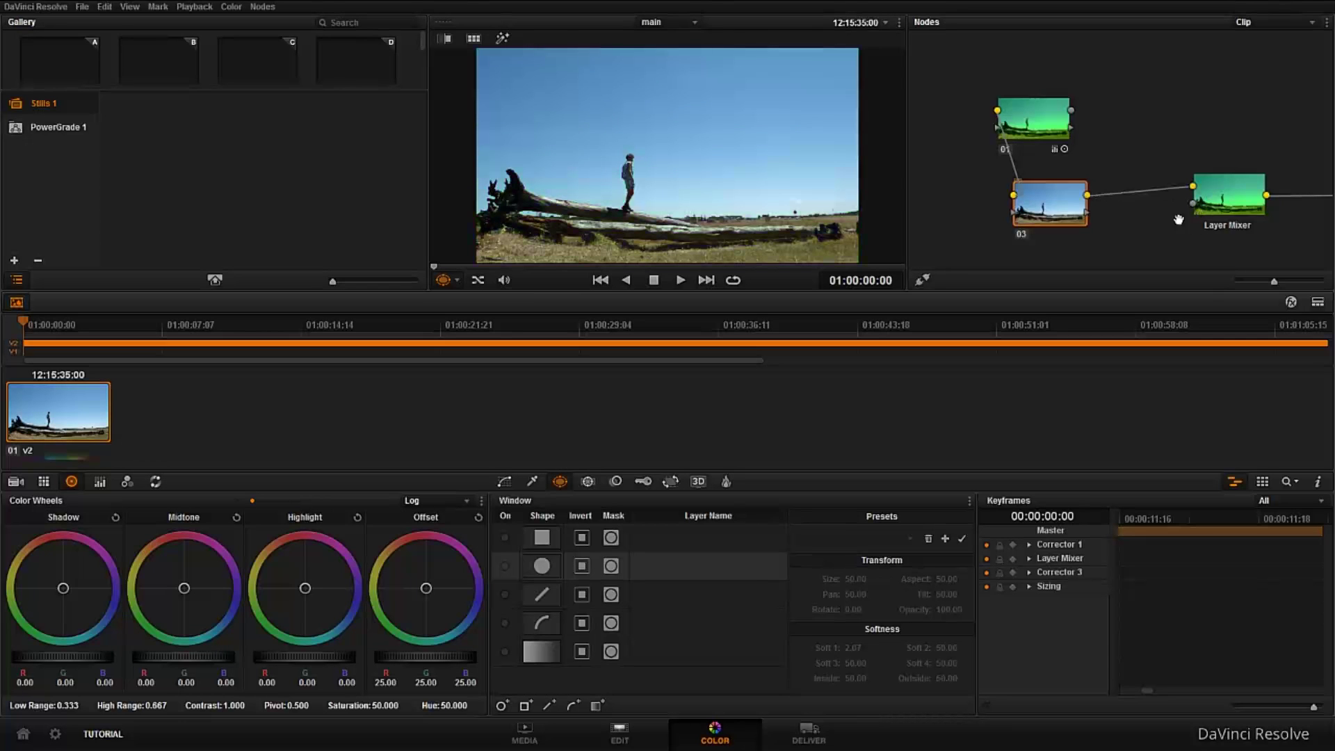
pyautogui.moveTo(1070, 114); pyautogui.dragTo(1195, 206)
pyautogui.moveTo(1119, 170); pyautogui.dragTo(914, 156)
# - Add layer node 04 as a third mixer input and stack it under nodes 01 and 03
pyautogui.moveTo(1046, 195); pyautogui.dragTo(1109, 189)
pyautogui.moveTo(1055, 104); pyautogui.dragTo(1084, 131)
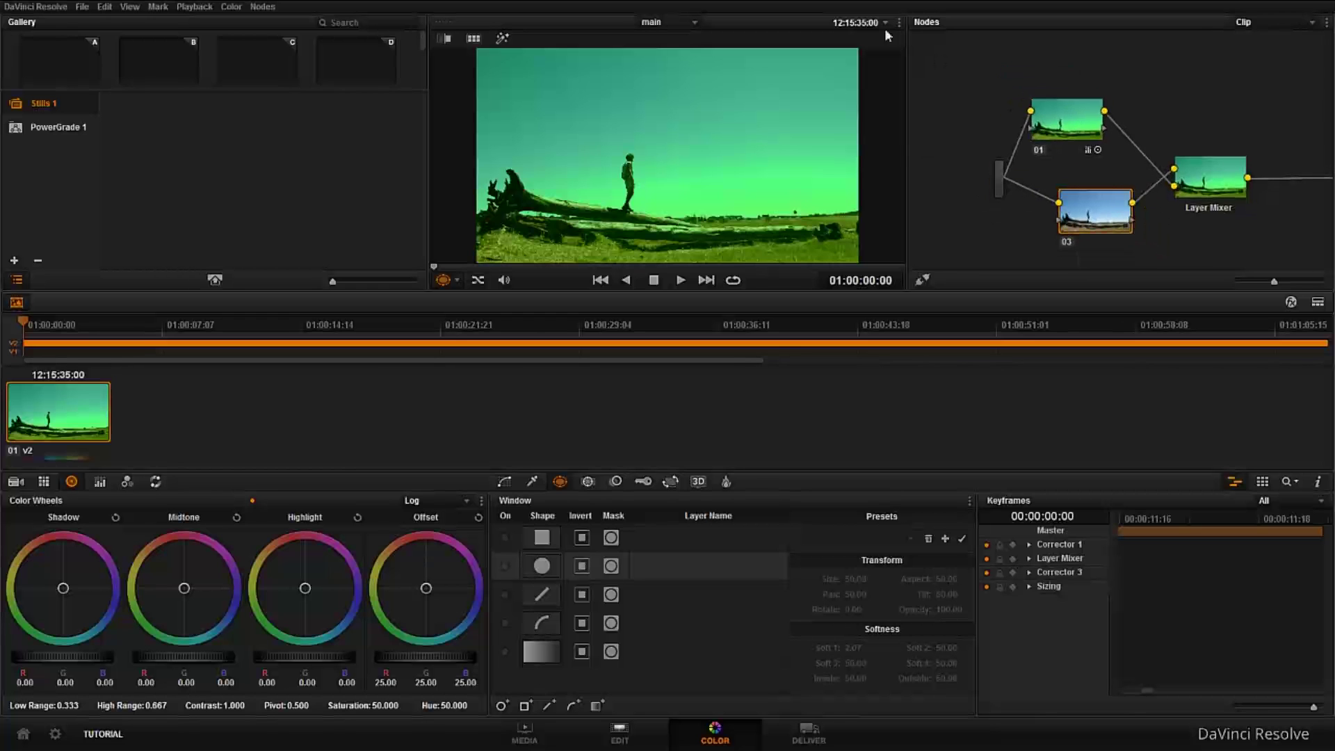
pyautogui.click(263, 6)
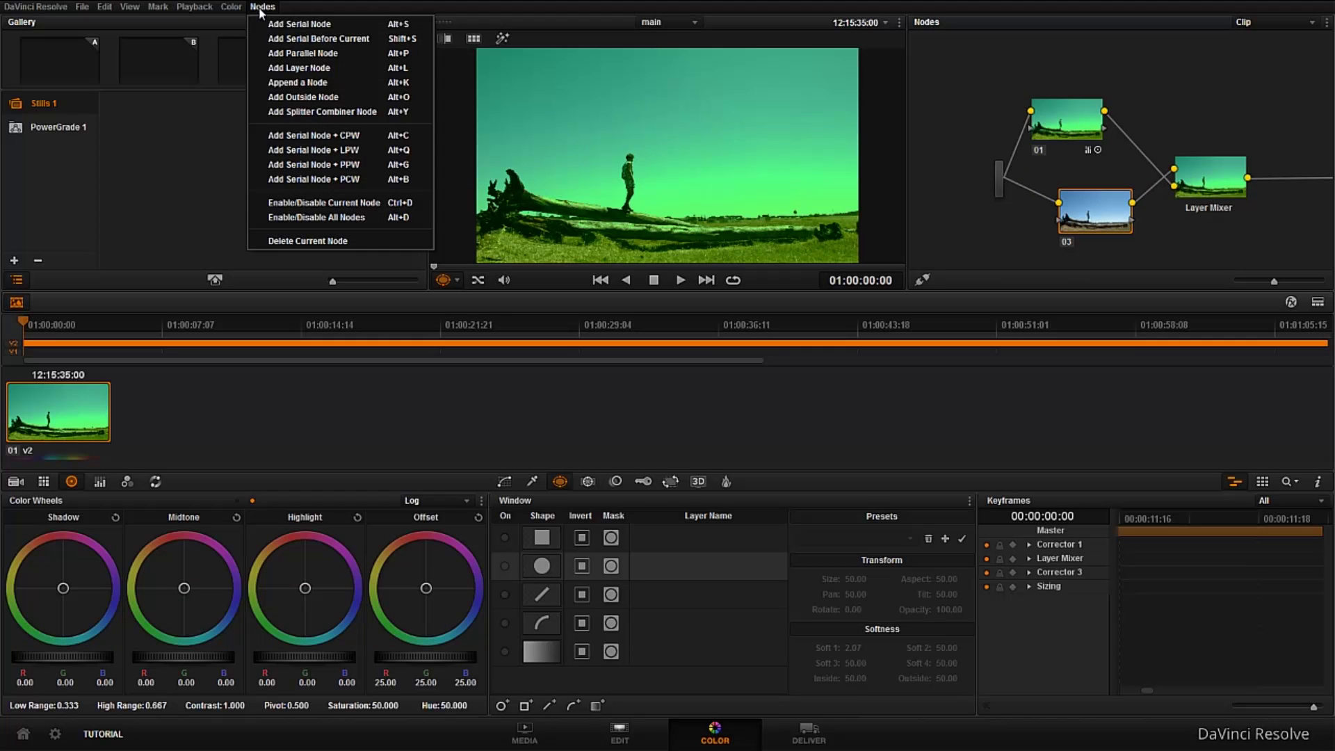
pyautogui.click(324, 69)
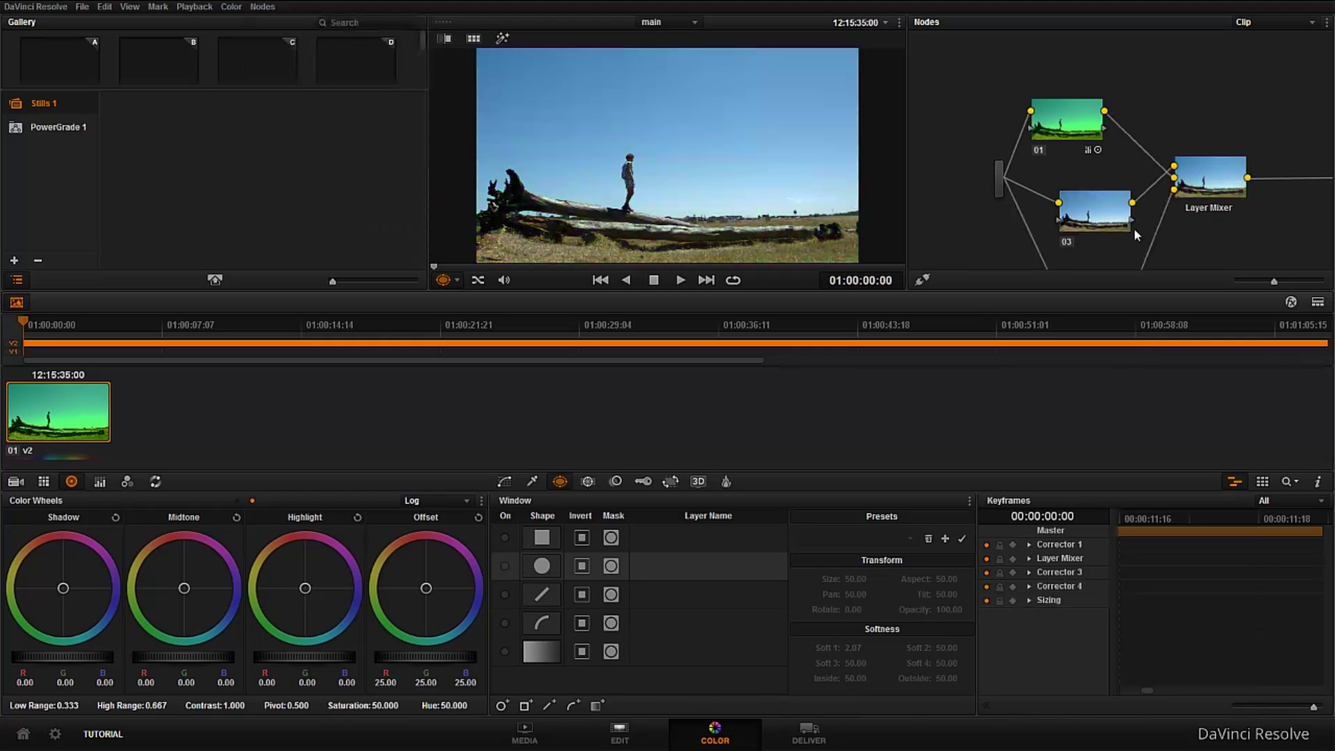
pyautogui.scroll(-3, 1175, 240)
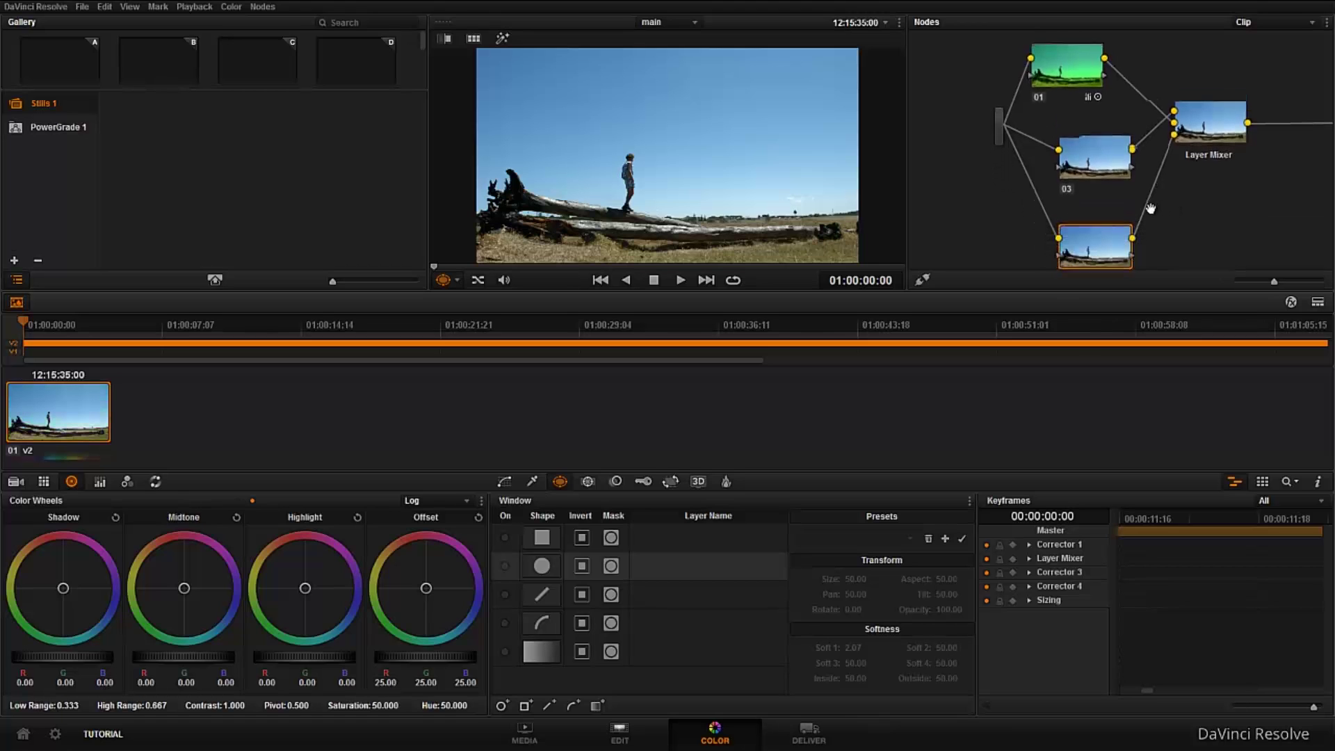
pyautogui.click(1090, 159)
pyautogui.moveTo(1103, 252); pyautogui.dragTo(1107, 224)
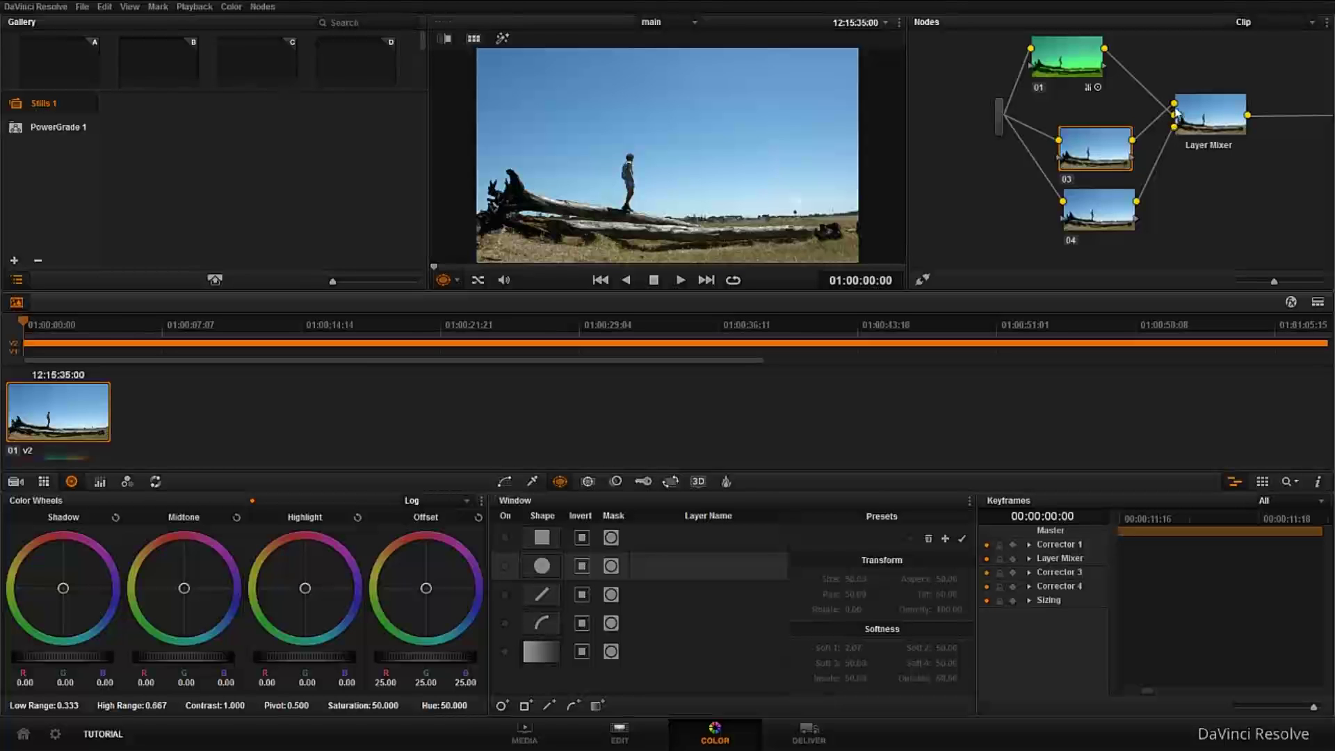
pyautogui.moveTo(1129, 149); pyautogui.dragTo(1104, 121)
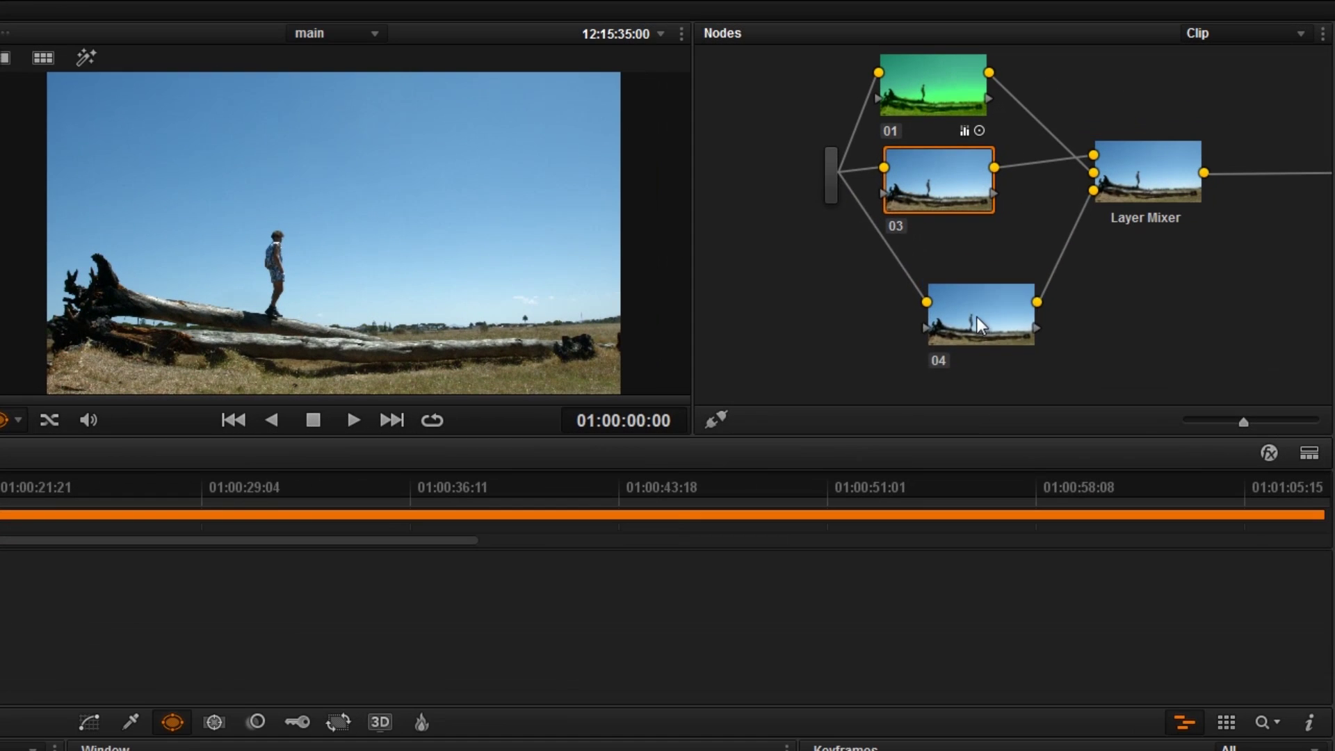
# - Align nodes 03 and 04 beneath node 01, then select nodes 01 and 04 to compare
pyautogui.moveTo(1095, 210); pyautogui.dragTo(1061, 186)
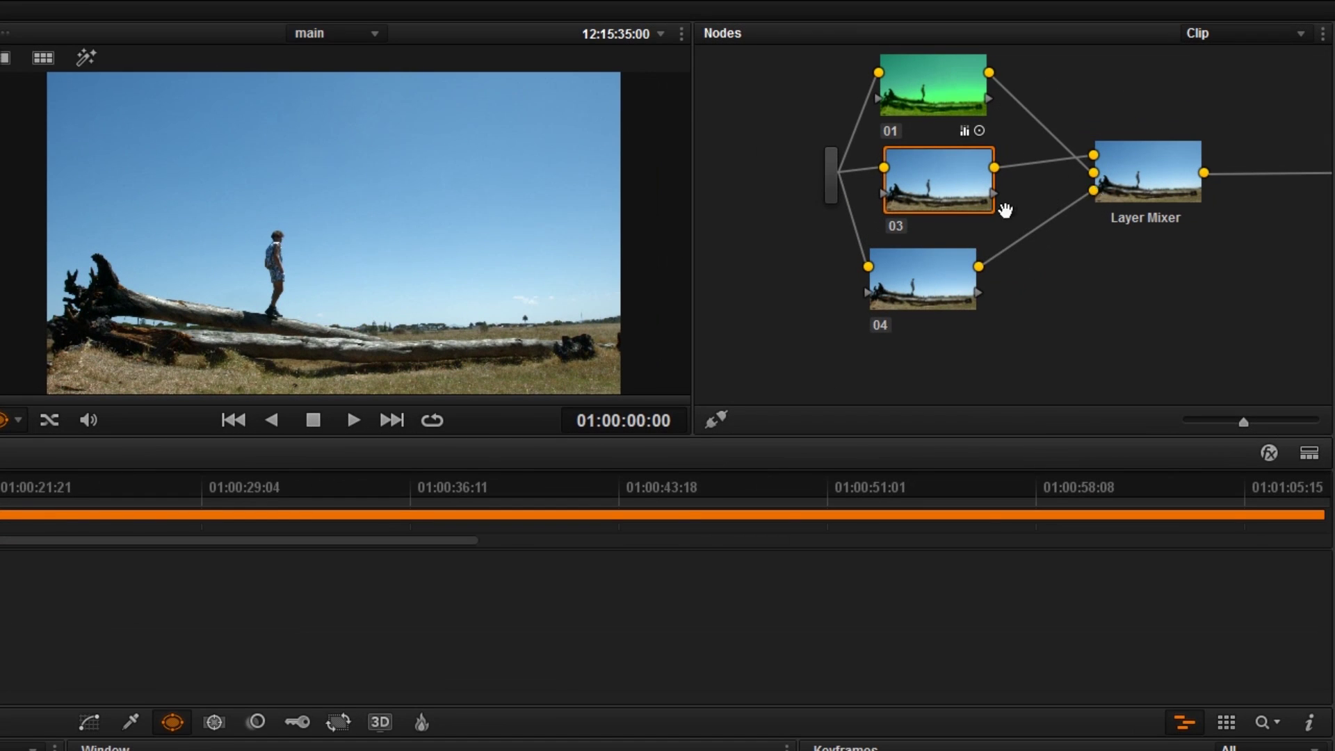
pyautogui.moveTo(941, 185); pyautogui.dragTo(951, 187)
pyautogui.moveTo(939, 281); pyautogui.dragTo(952, 281)
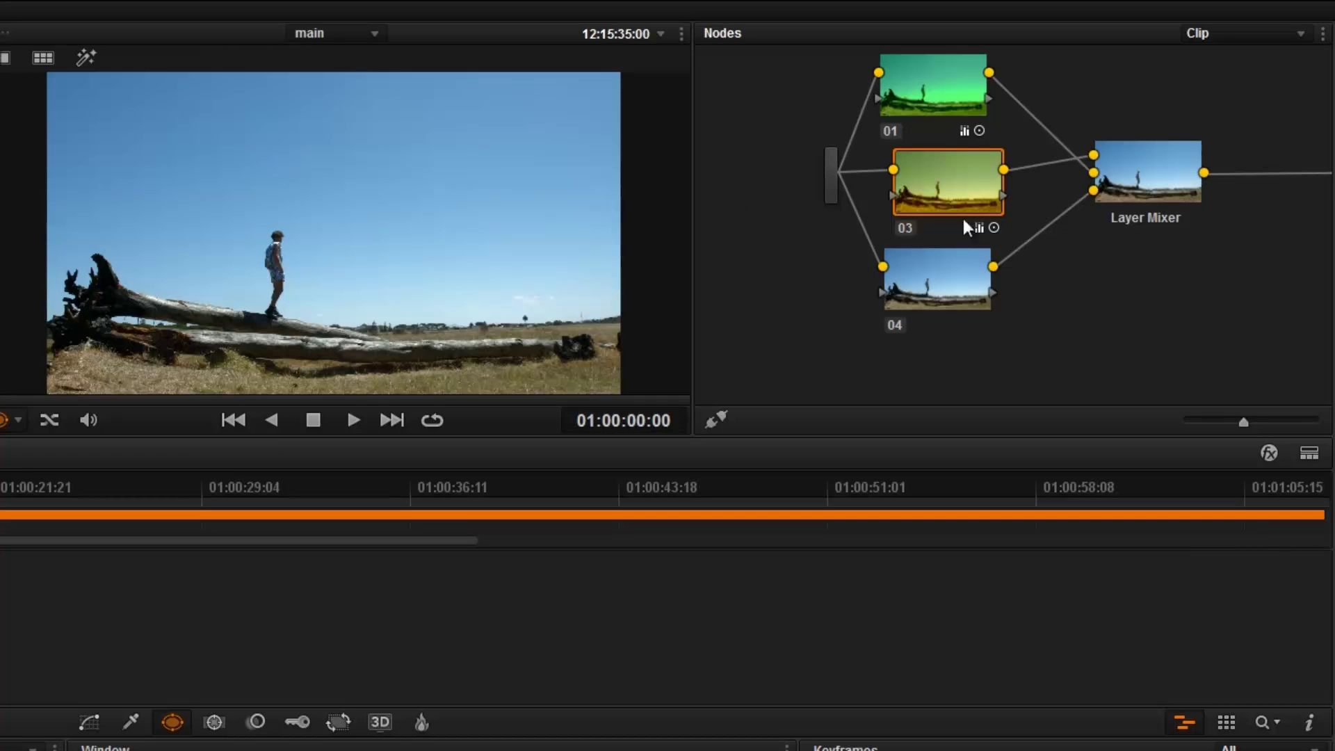
pyautogui.moveTo(961, 170)
pyautogui.mouseDown()
pyautogui.moveTo(960, 188)
pyautogui.moveTo(953, 170)
pyautogui.mouseUp()
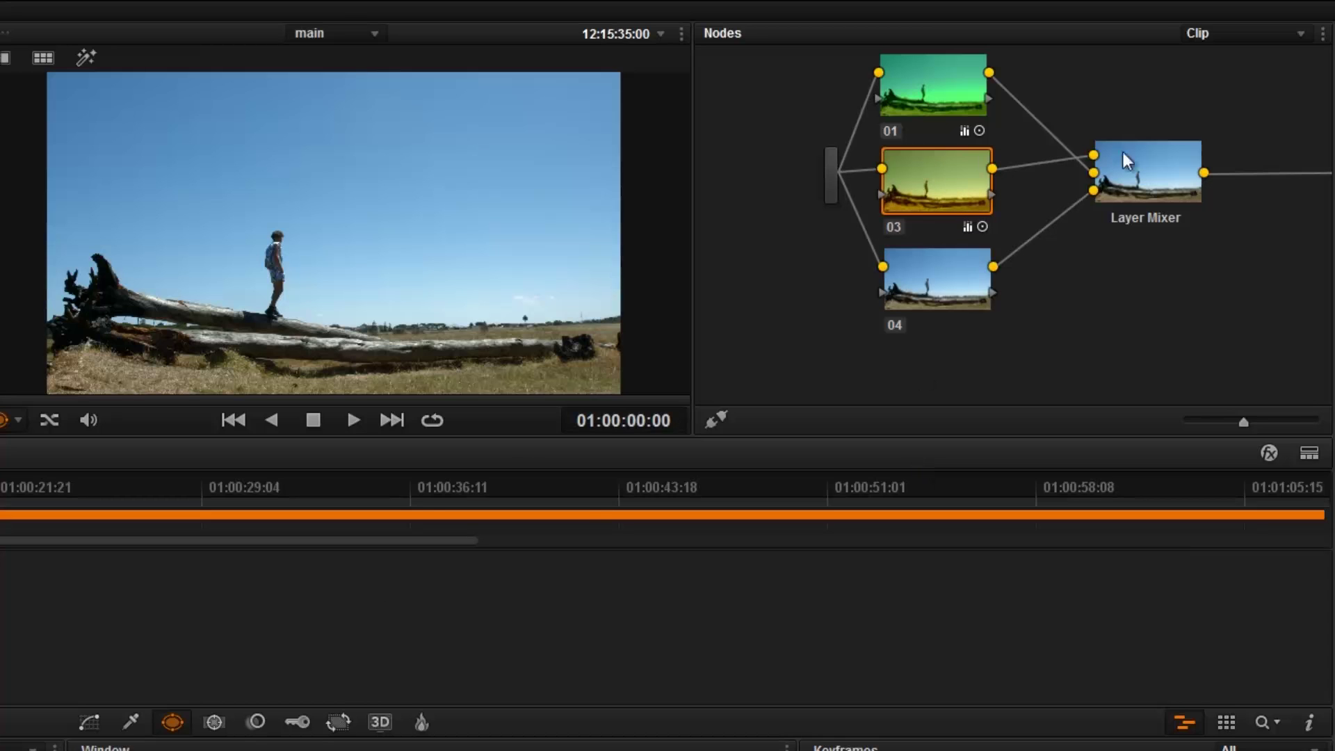
pyautogui.click(954, 96)
pyautogui.click(942, 282)
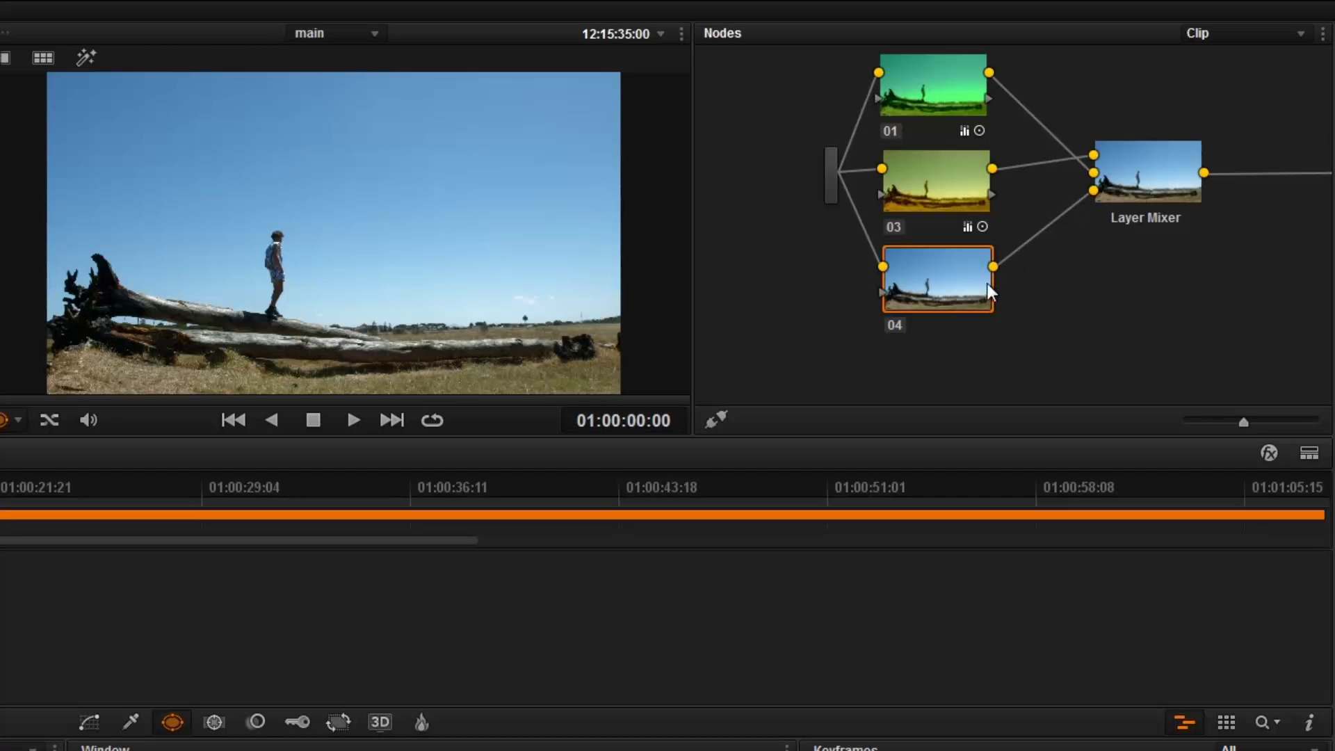
# - Set node 04's Offset to R 14.81, G 17.52, B 128.88
pyautogui.click(1165, 177)
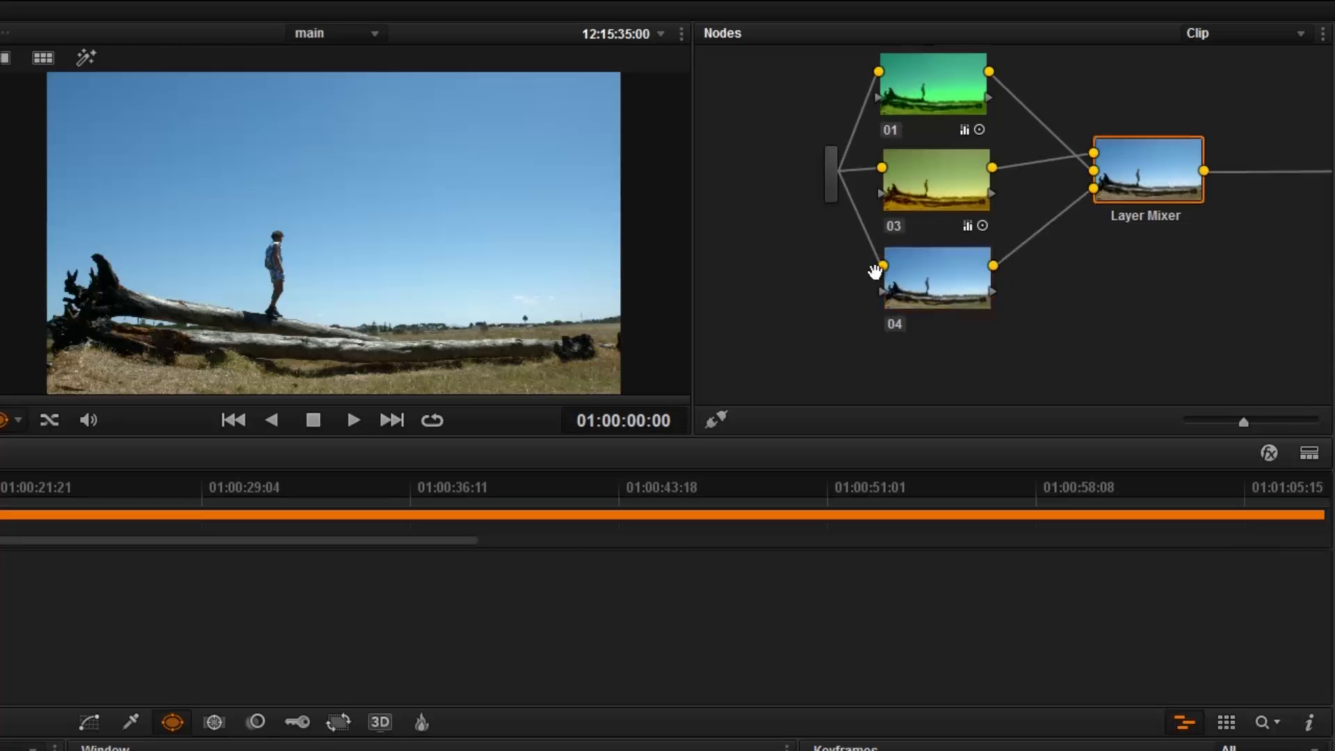
pyautogui.click(963, 294)
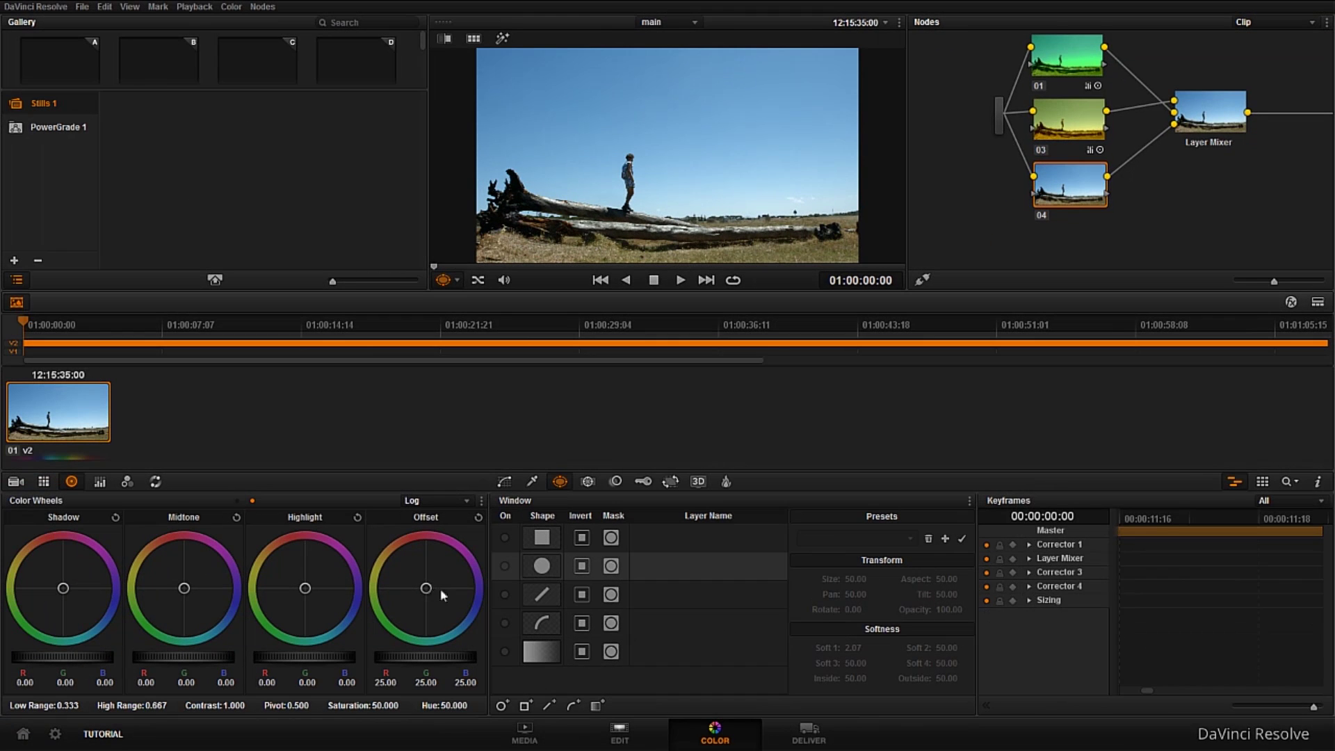
pyautogui.moveTo(440, 588); pyautogui.dragTo(1245, 659)
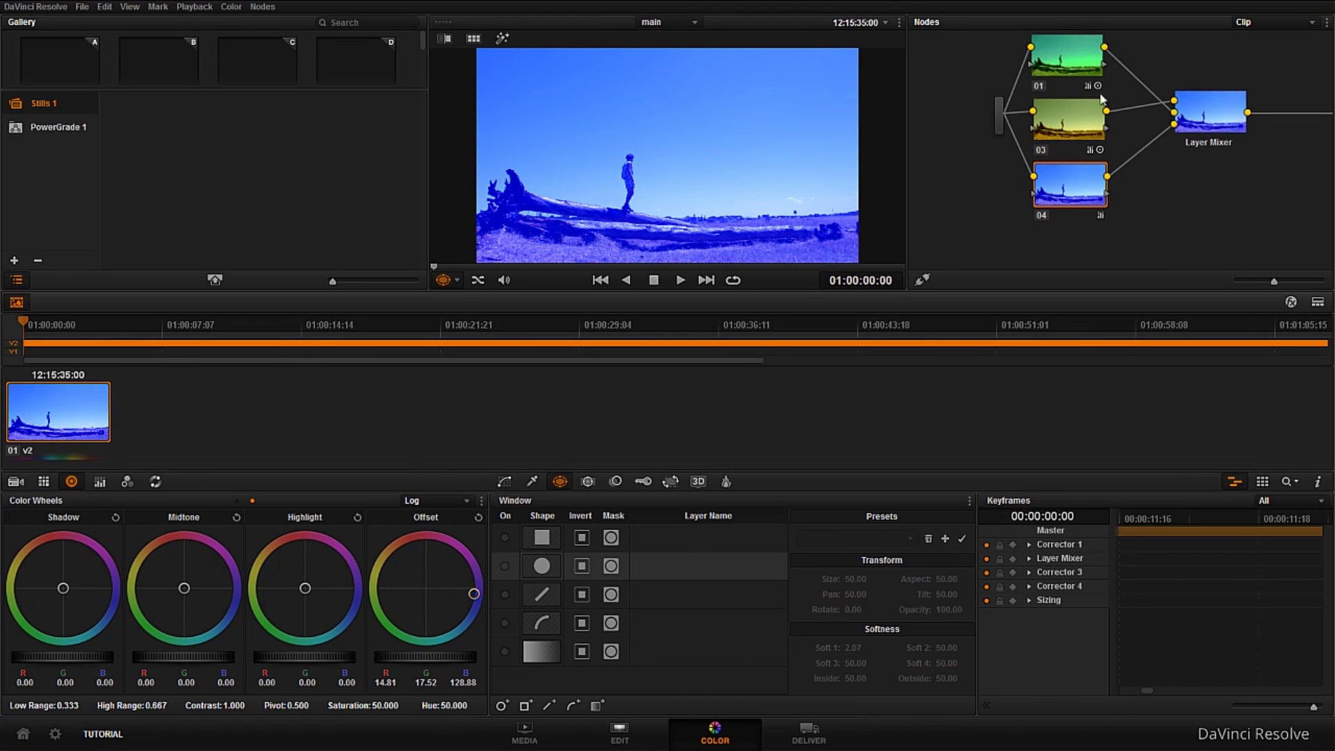
pyautogui.moveTo(1065, 191); pyautogui.dragTo(1060, 203)
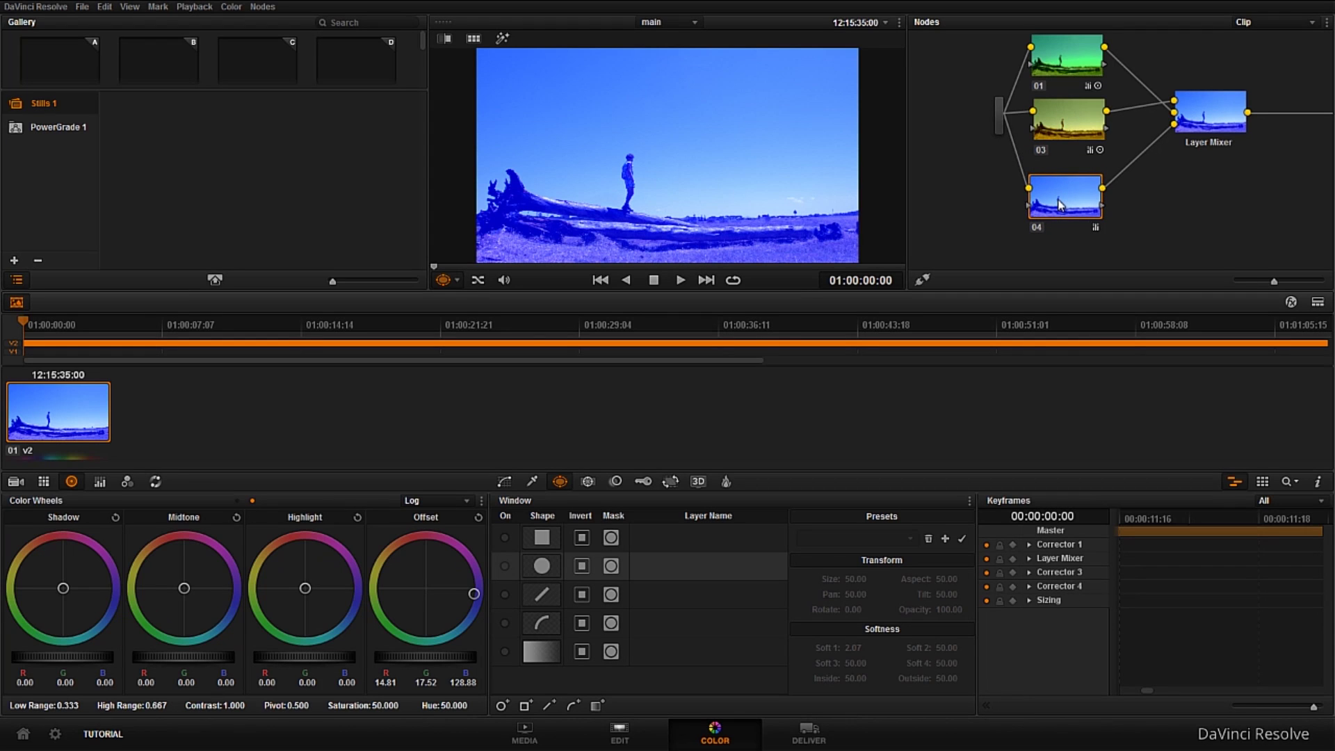
# - Shift the Layer Mixer and nodes 03, 04 and 01 to the right to line them up
pyautogui.click(1210, 123)
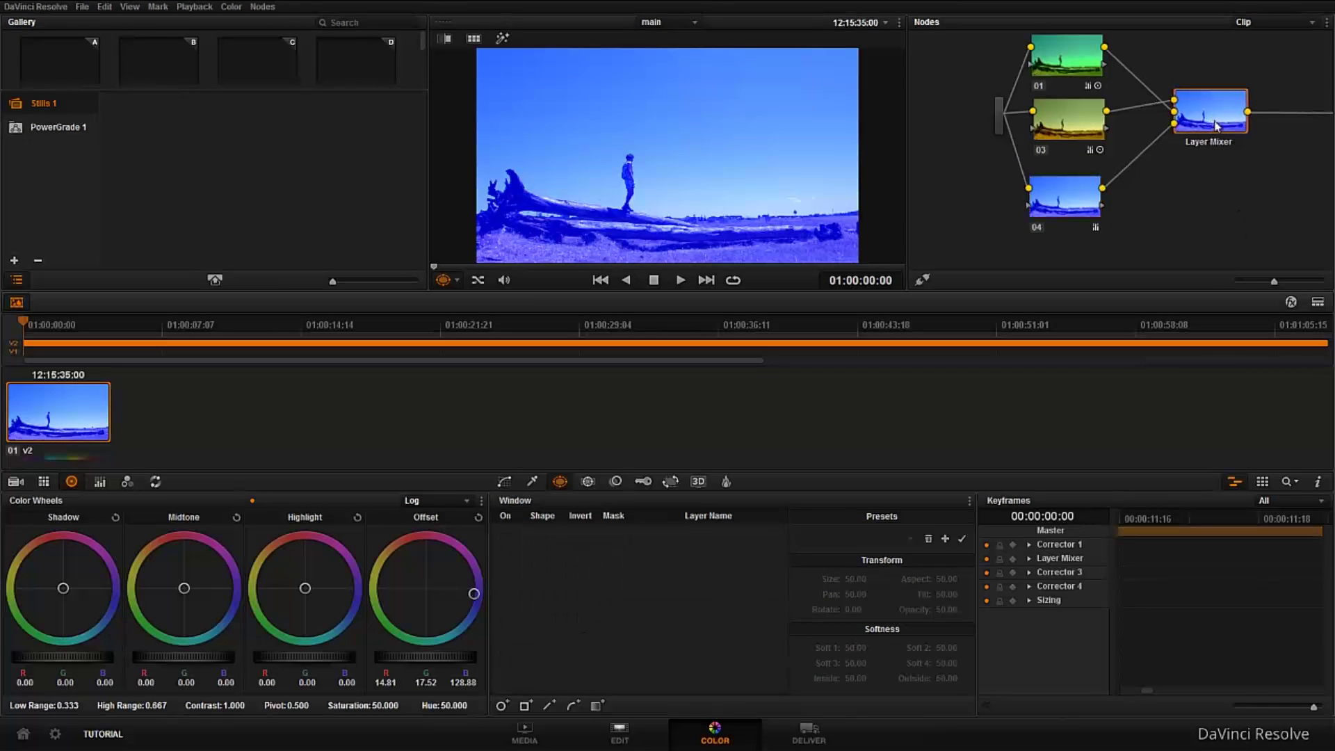
pyautogui.moveTo(1211, 123); pyautogui.dragTo(1229, 141)
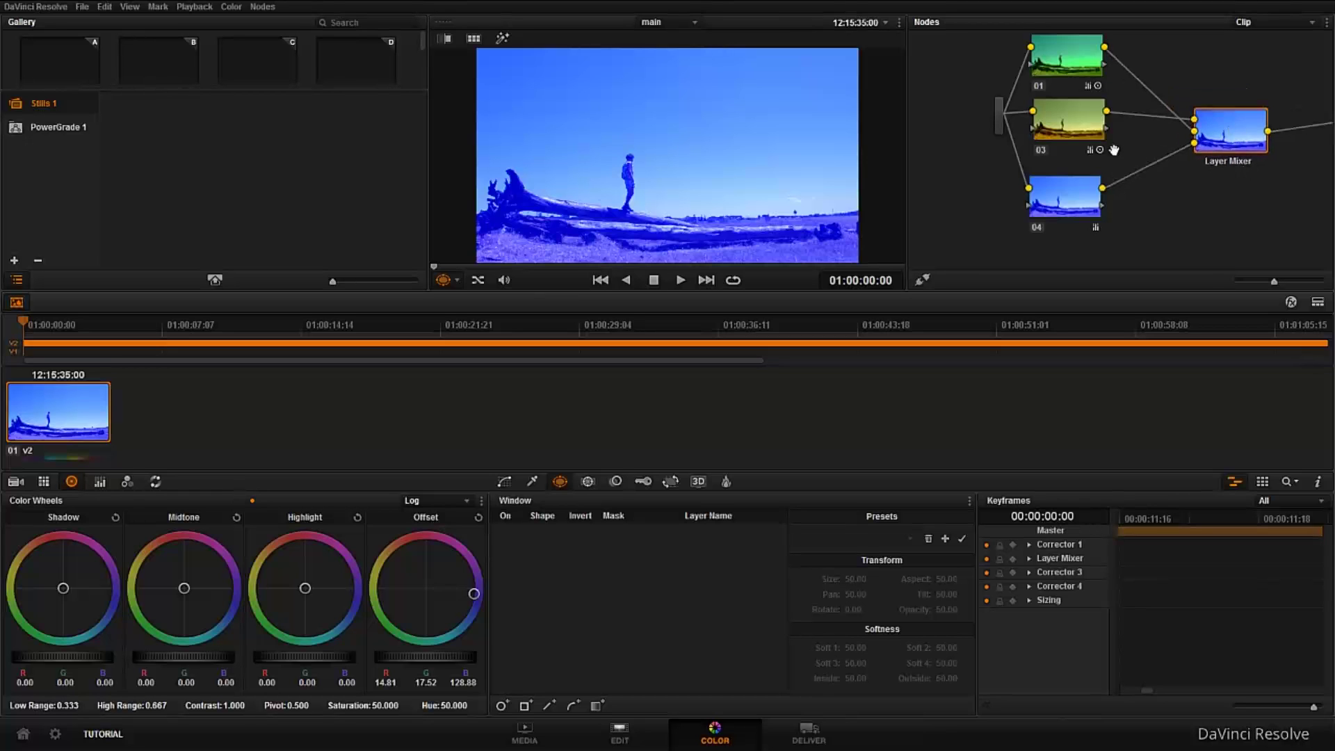
pyautogui.moveTo(1081, 126); pyautogui.dragTo(1098, 137)
pyautogui.moveTo(1066, 182); pyautogui.dragTo(1097, 185)
pyautogui.moveTo(1067, 57); pyautogui.dragTo(1091, 61)
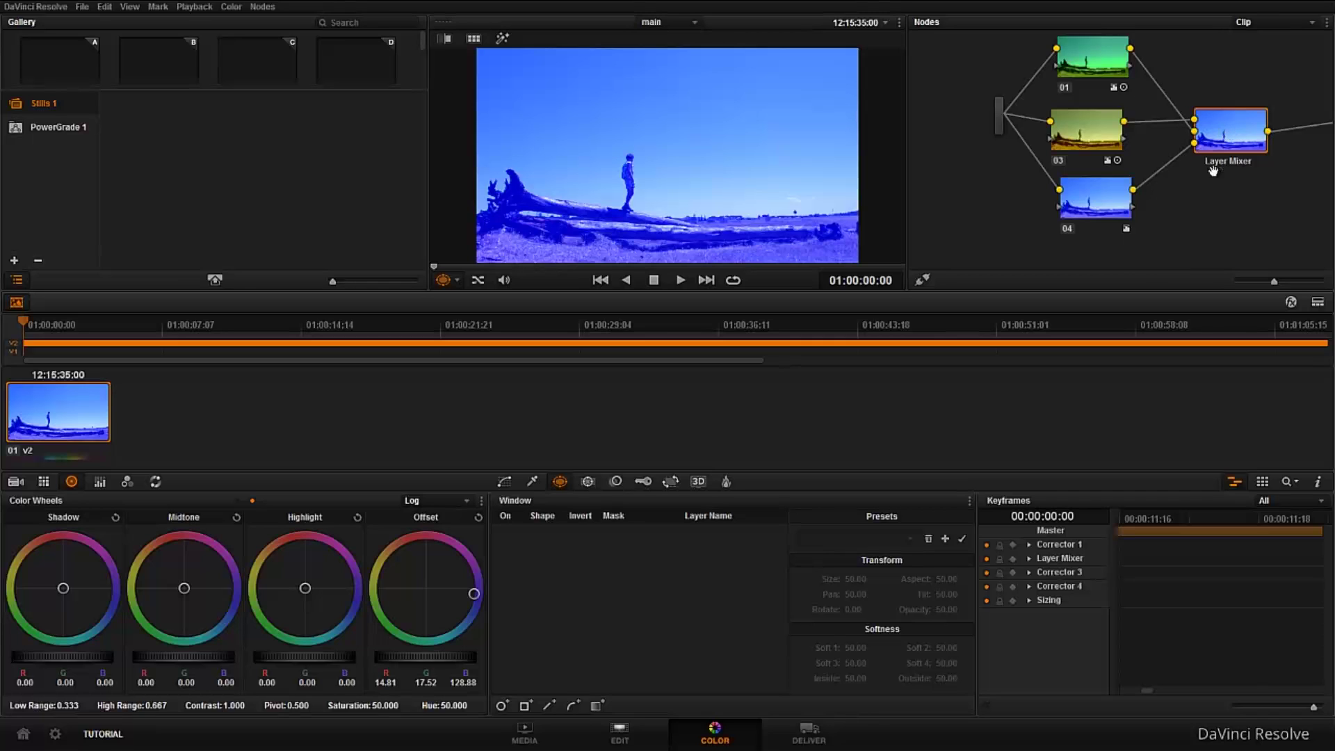
# - Fine-tune the positions of the Layer Mixer and node 04, leaving the Layer Mixer selected
pyautogui.moveTo(1227, 150); pyautogui.dragTo(1225, 144)
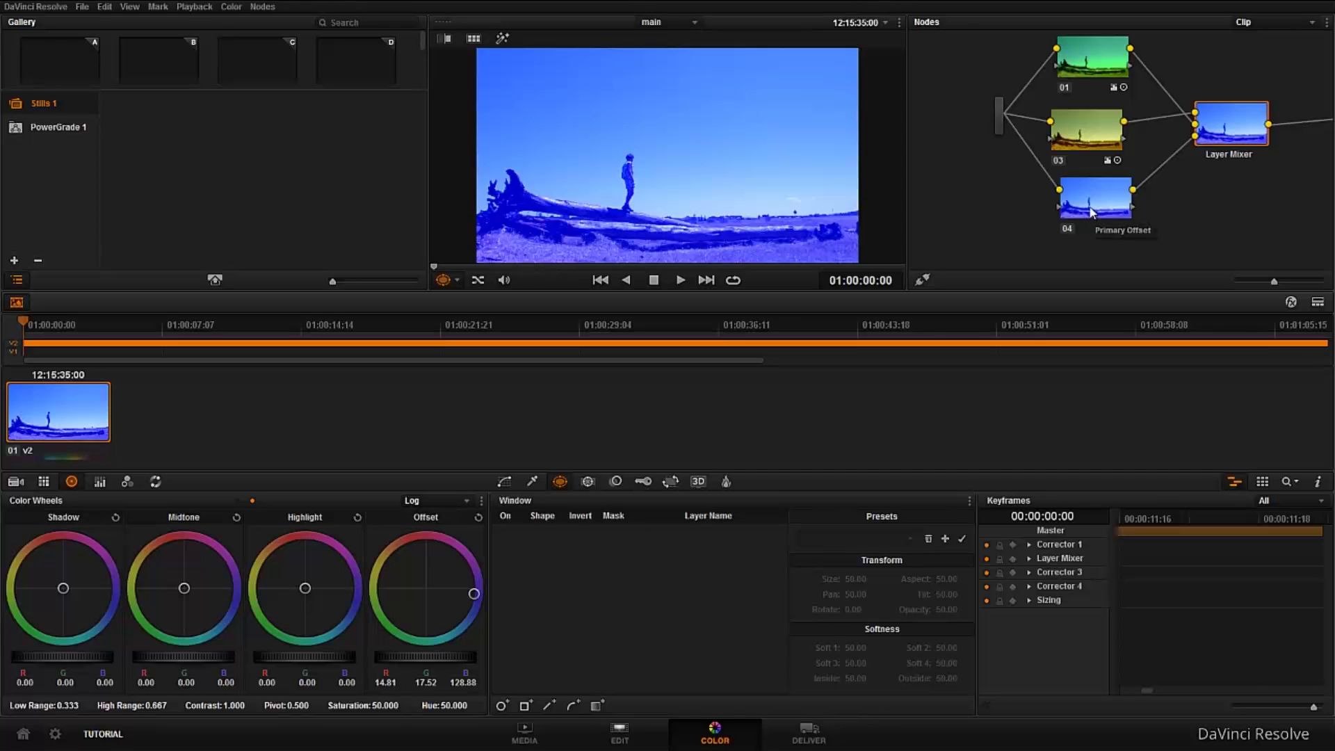
pyautogui.moveTo(1107, 201); pyautogui.dragTo(1103, 200)
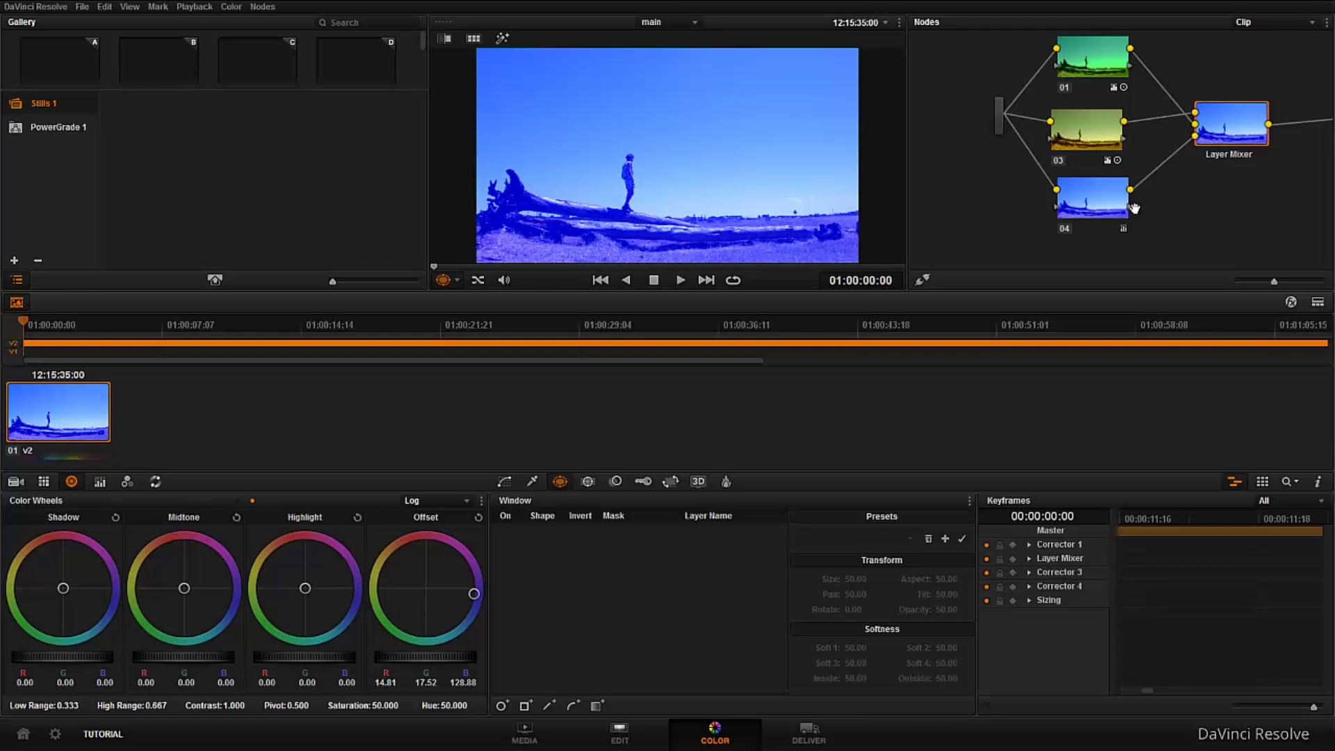
pyautogui.click(1096, 202)
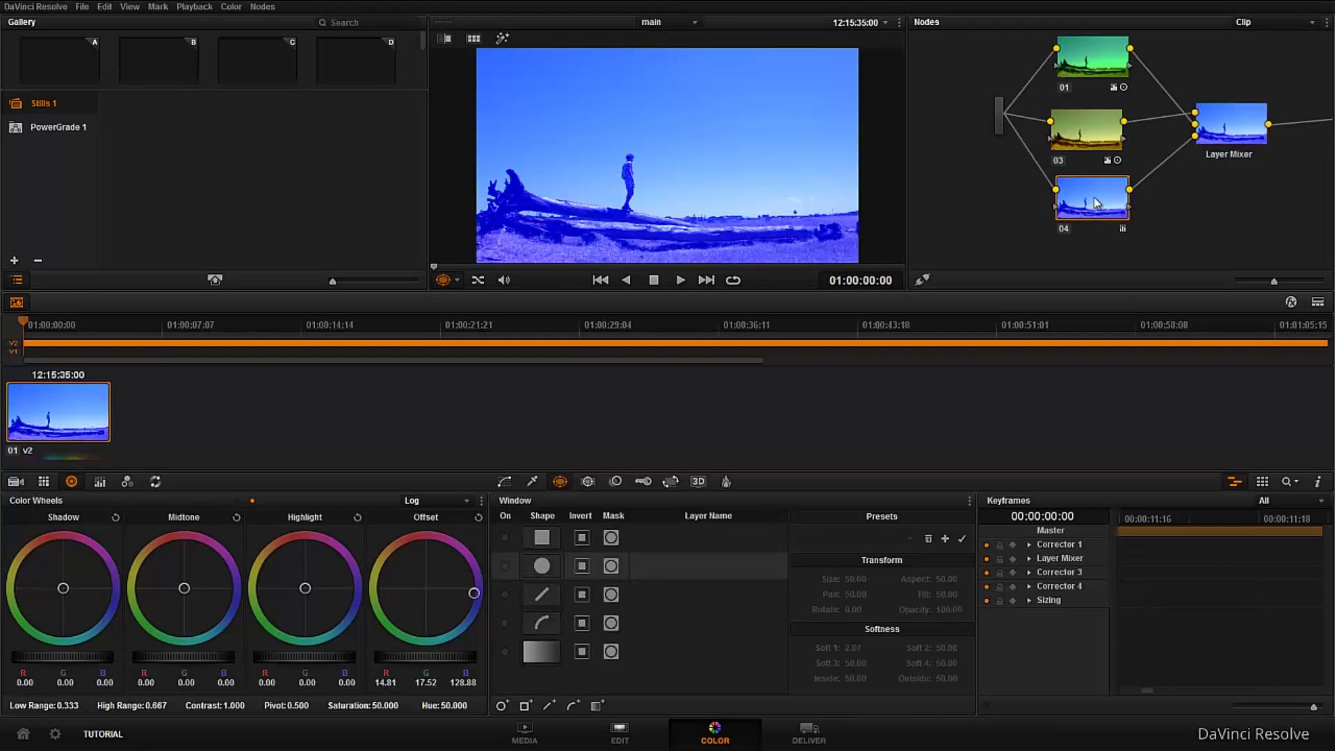
pyautogui.moveTo(1094, 202); pyautogui.dragTo(1093, 205)
pyautogui.click(1256, 121)
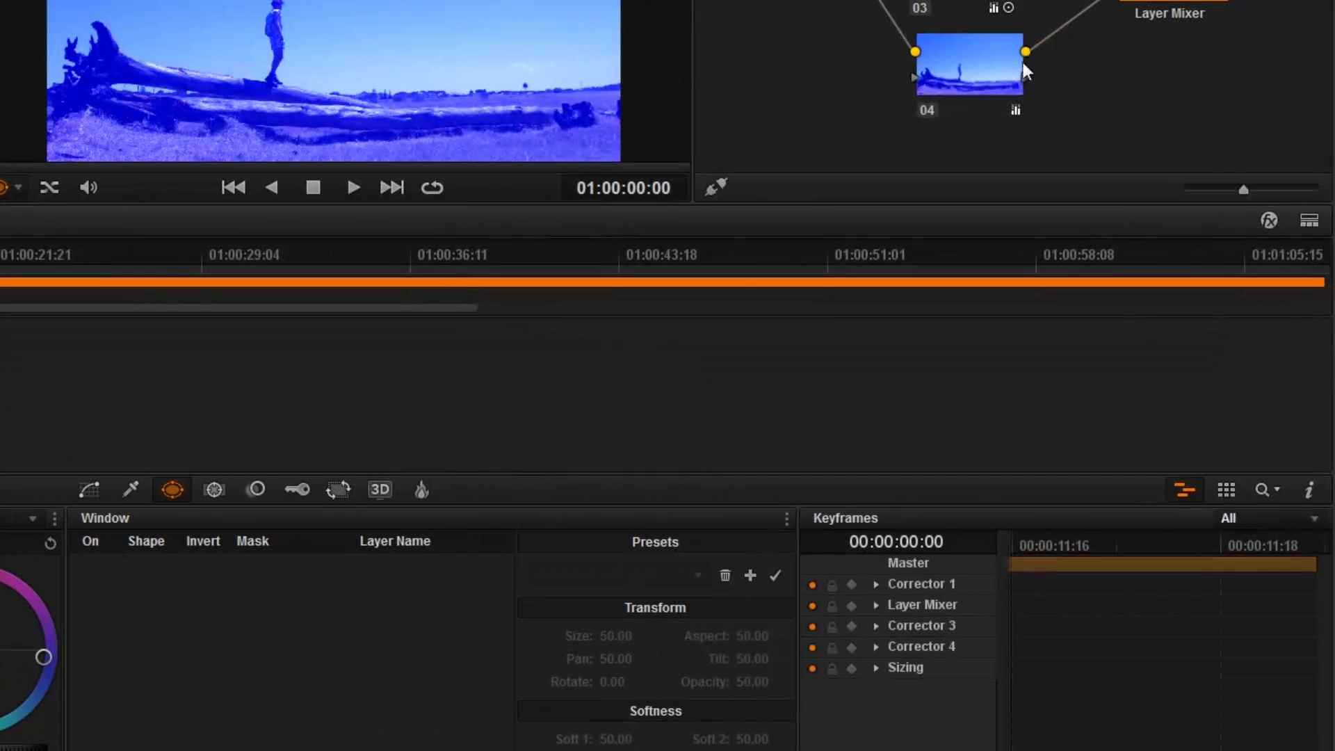
# - Give node 01 a rectangle window stretched full width into a green strip at the top
pyautogui.click(1021, 69)
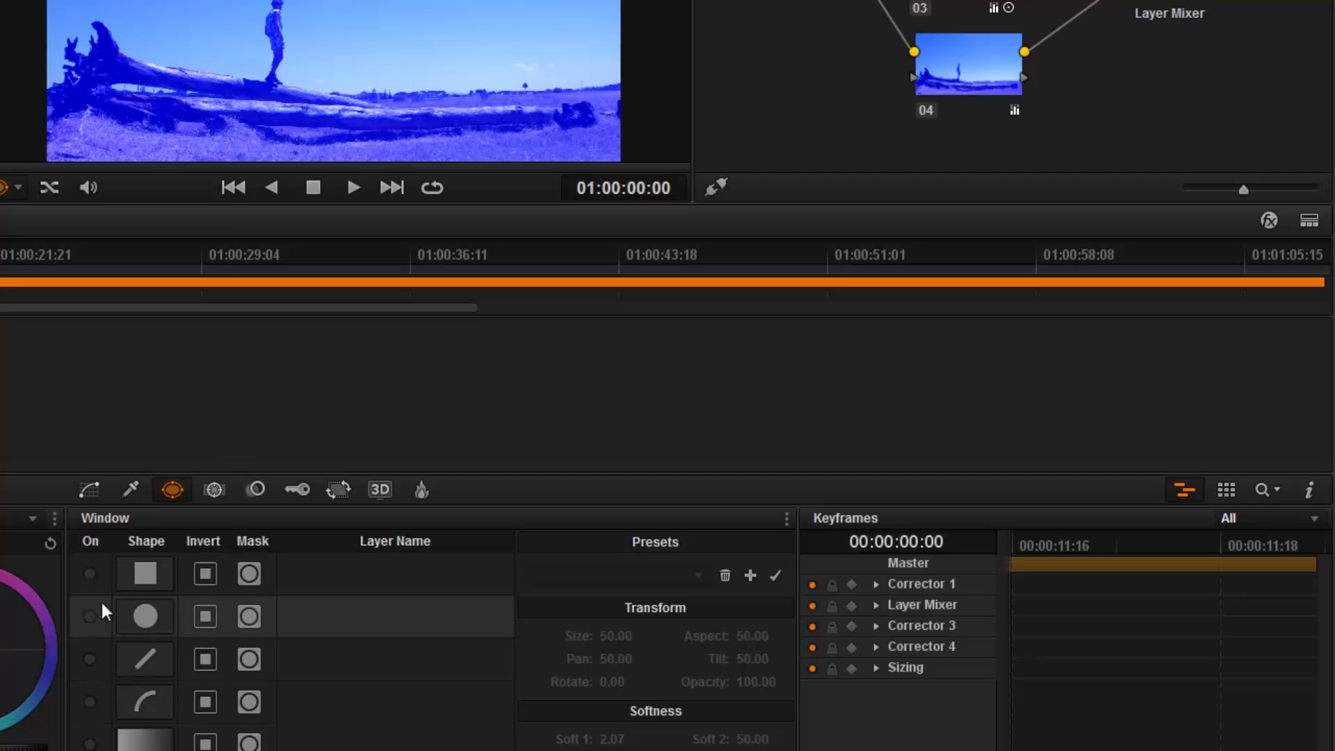
pyautogui.click(92, 574)
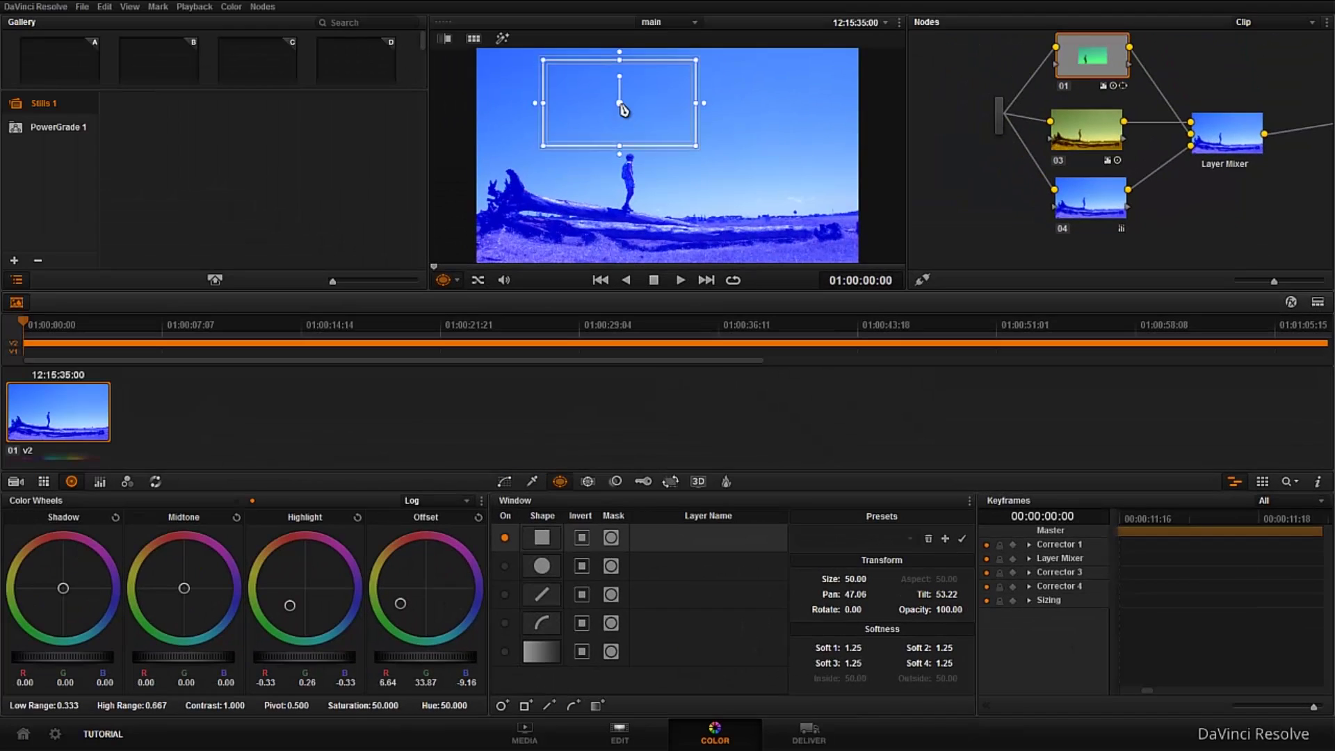
pyautogui.moveTo(621, 104); pyautogui.dragTo(869, 109)
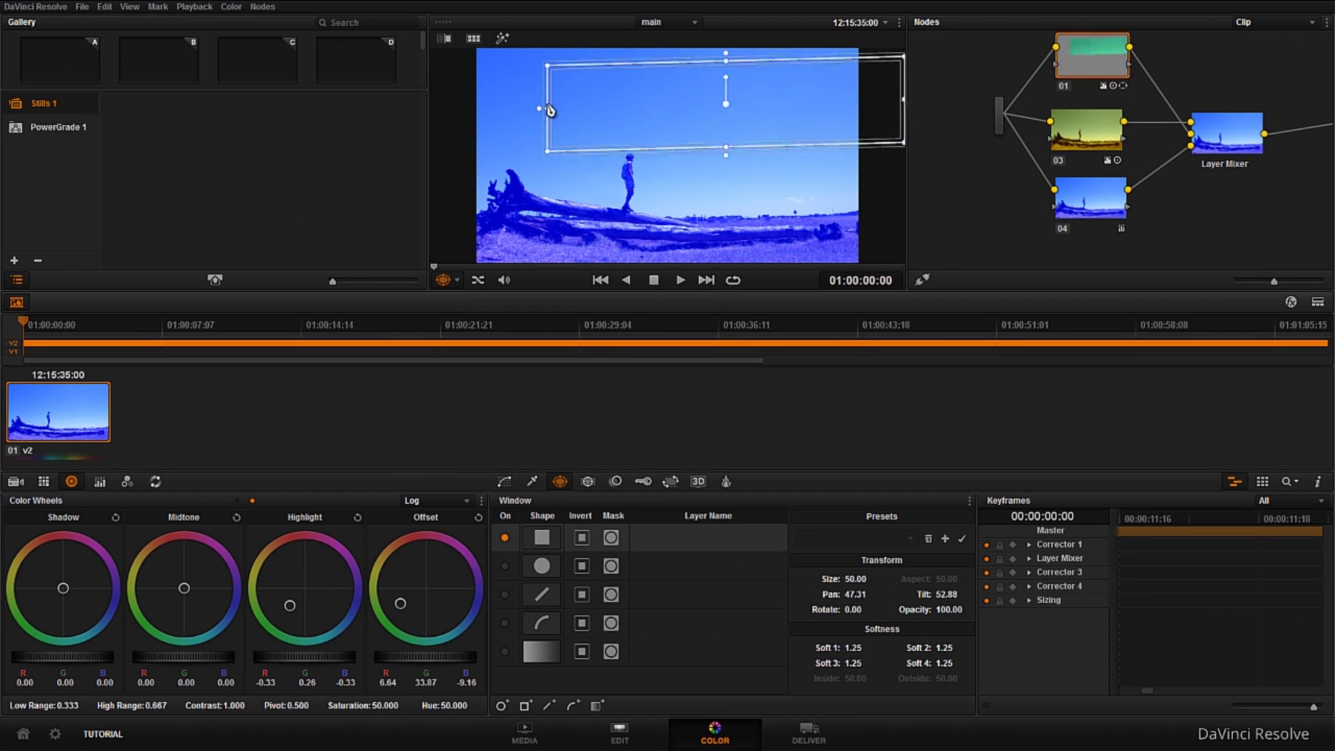
pyautogui.moveTo(547, 111); pyautogui.dragTo(431, 100)
pyautogui.moveTo(675, 97); pyautogui.dragTo(659, 68)
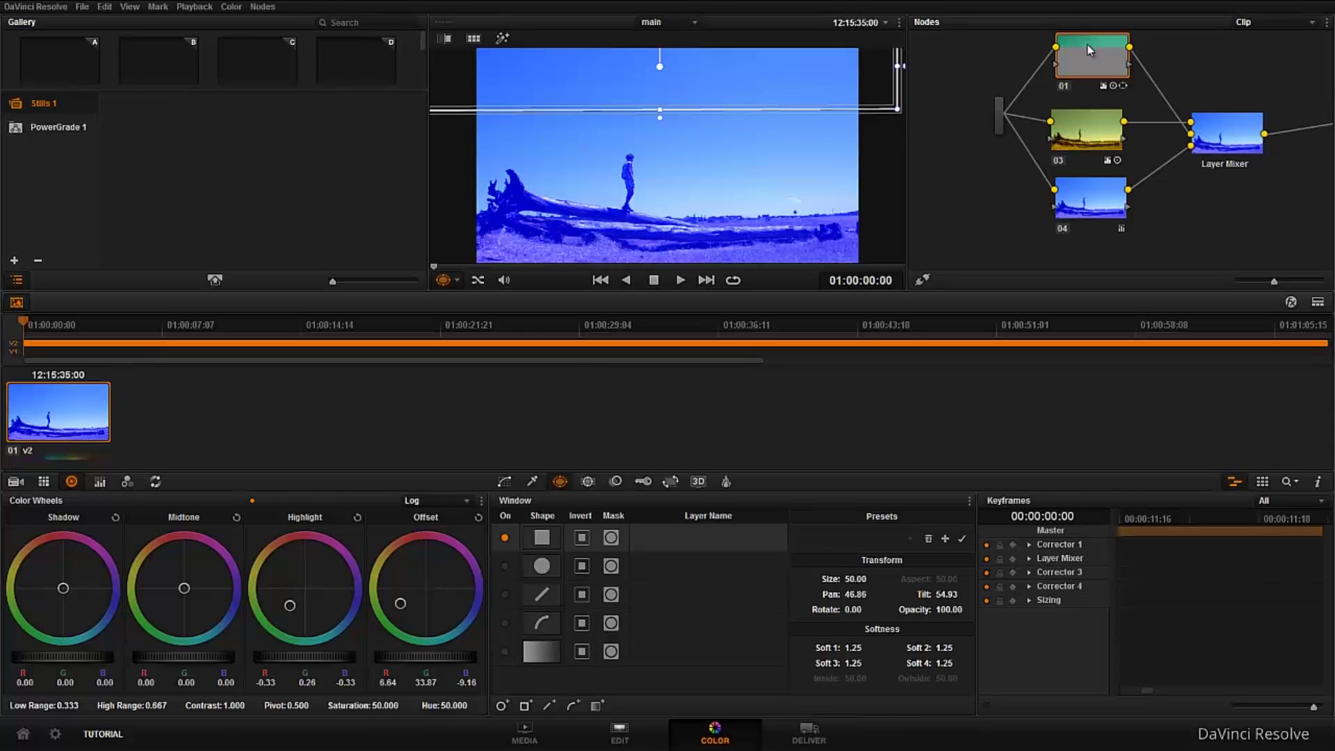
# - Give node 03 a rectangle window widened into a full-width yellow band across the middle
pyautogui.click(1101, 127)
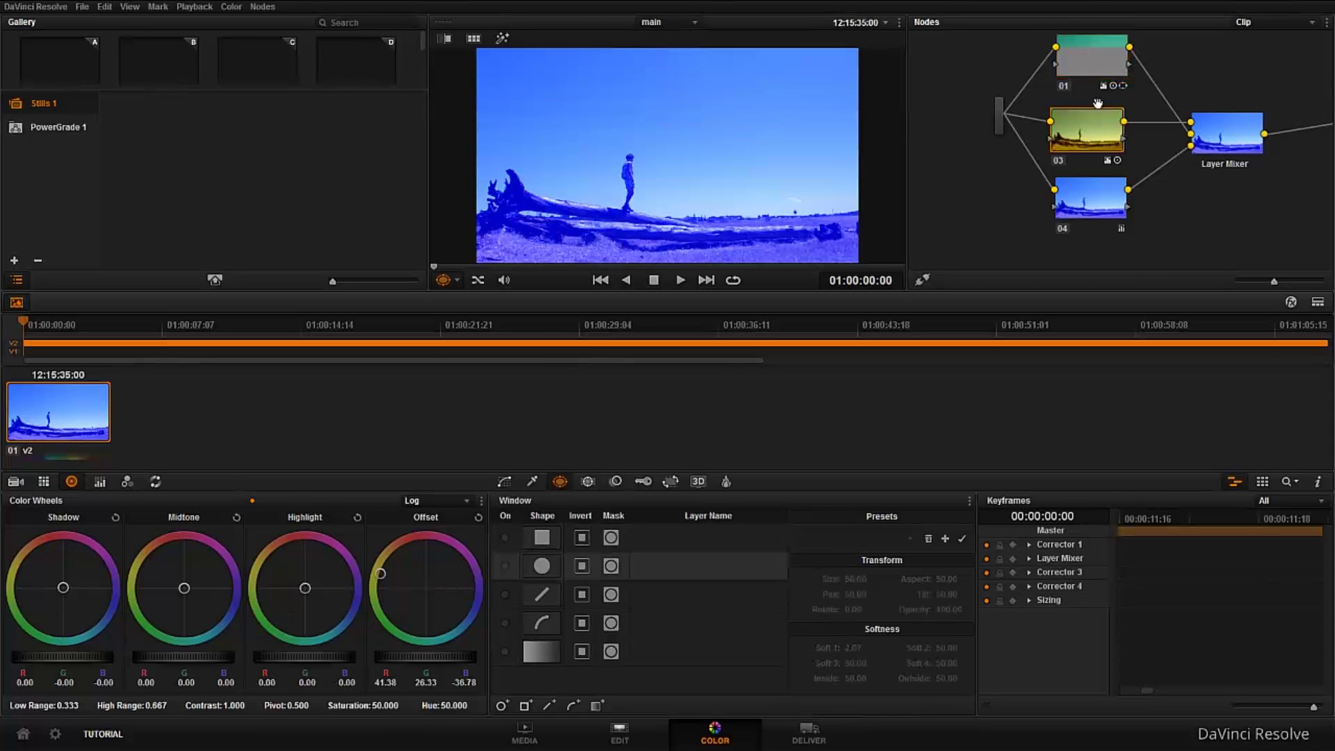
pyautogui.click(505, 537)
pyautogui.moveTo(744, 158); pyautogui.dragTo(904, 147)
pyautogui.moveTo(592, 155); pyautogui.dragTo(431, 157)
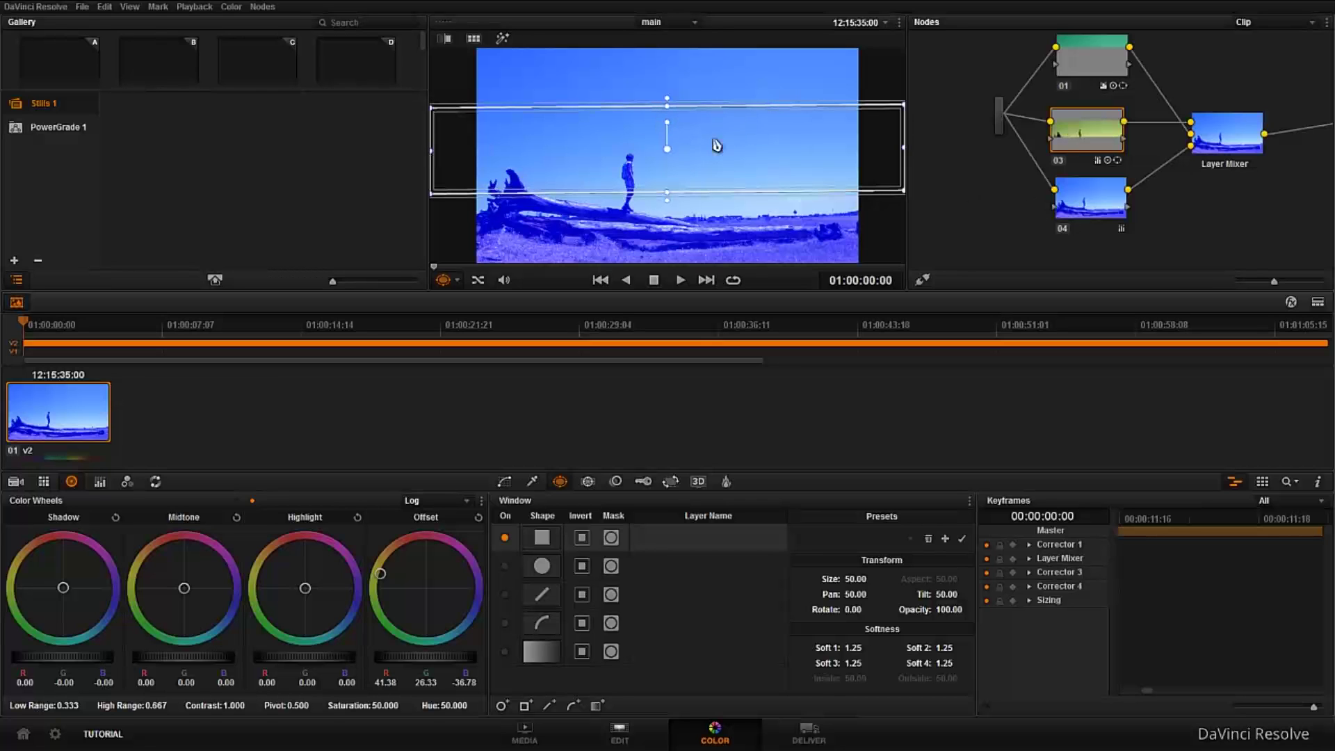
pyautogui.moveTo(667, 149); pyautogui.dragTo(673, 155)
# - Add a rectangle window on node 04 forming a full-width blue band over the log, then view the Layer Mixer output
pyautogui.click(1094, 207)
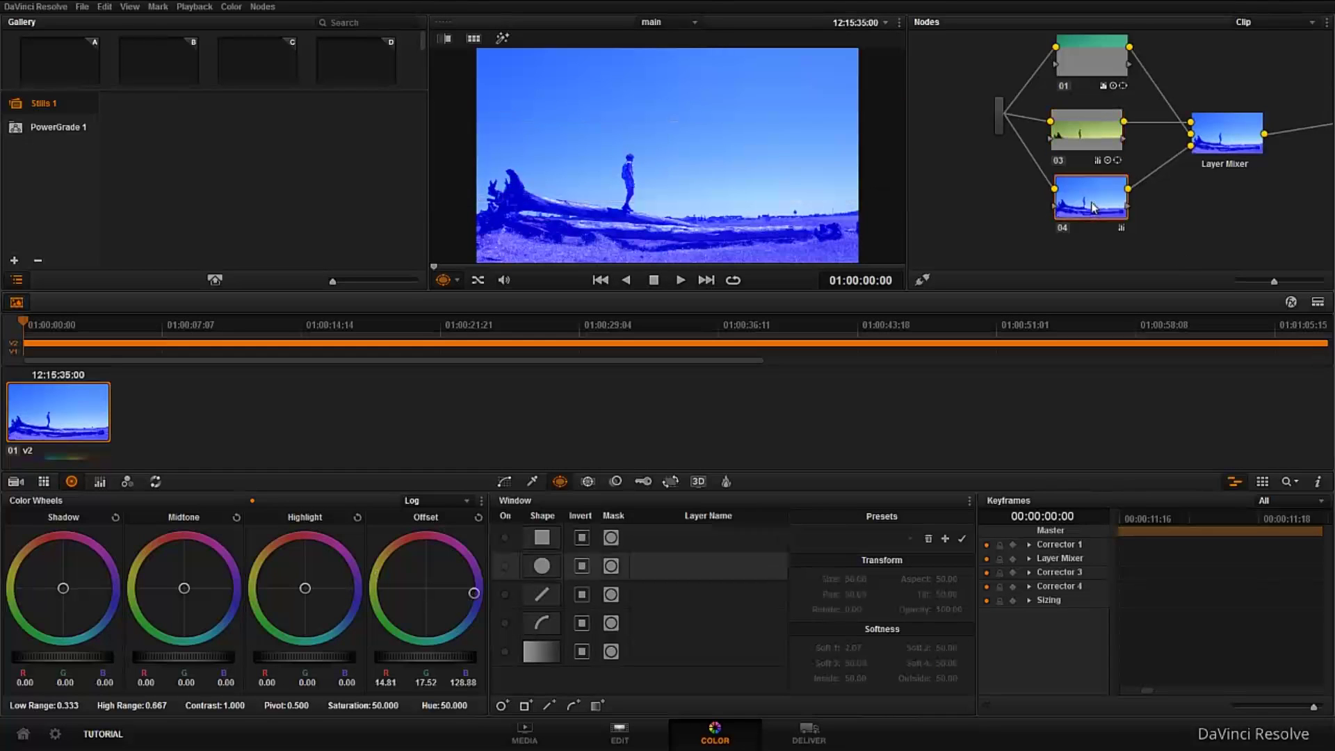
pyautogui.click(505, 538)
pyautogui.moveTo(670, 164); pyautogui.dragTo(661, 258)
pyautogui.moveTo(759, 254); pyautogui.dragTo(902, 243)
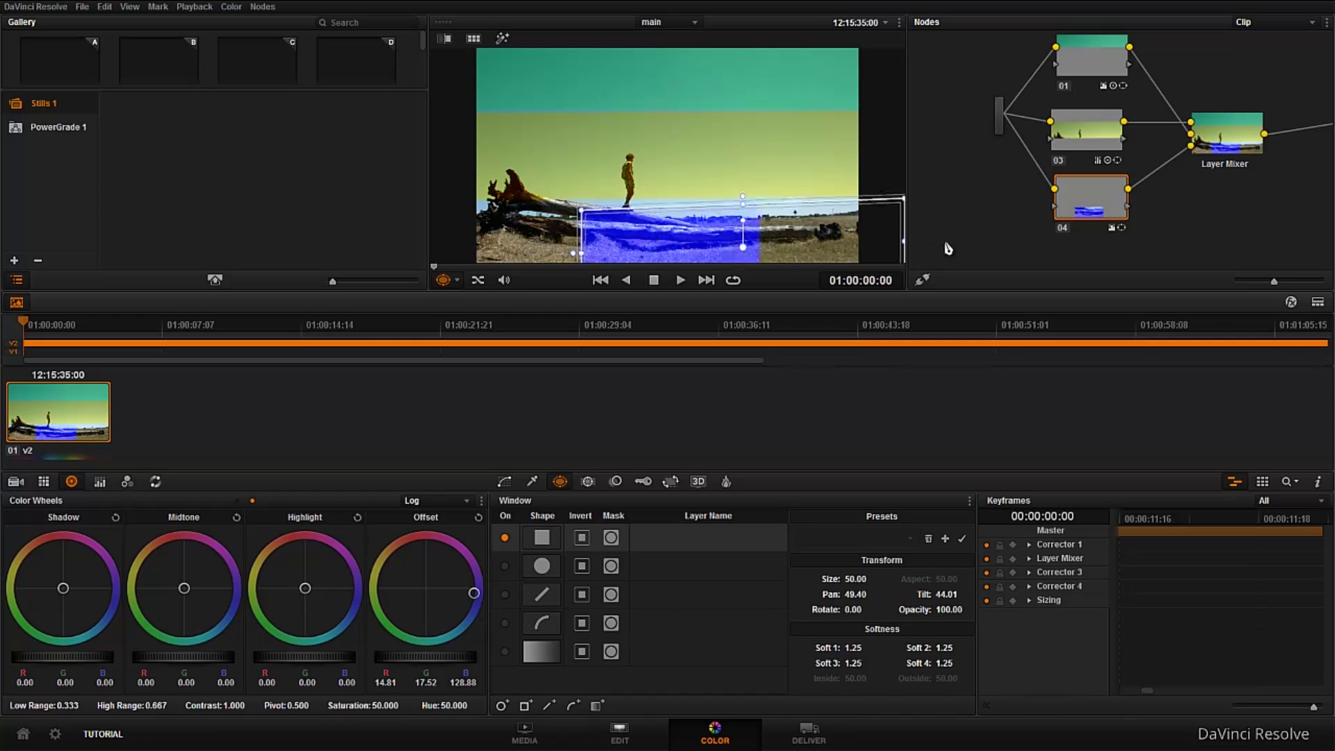
pyautogui.moveTo(581, 255); pyautogui.dragTo(462, 261)
pyautogui.moveTo(675, 240); pyautogui.dragTo(669, 235)
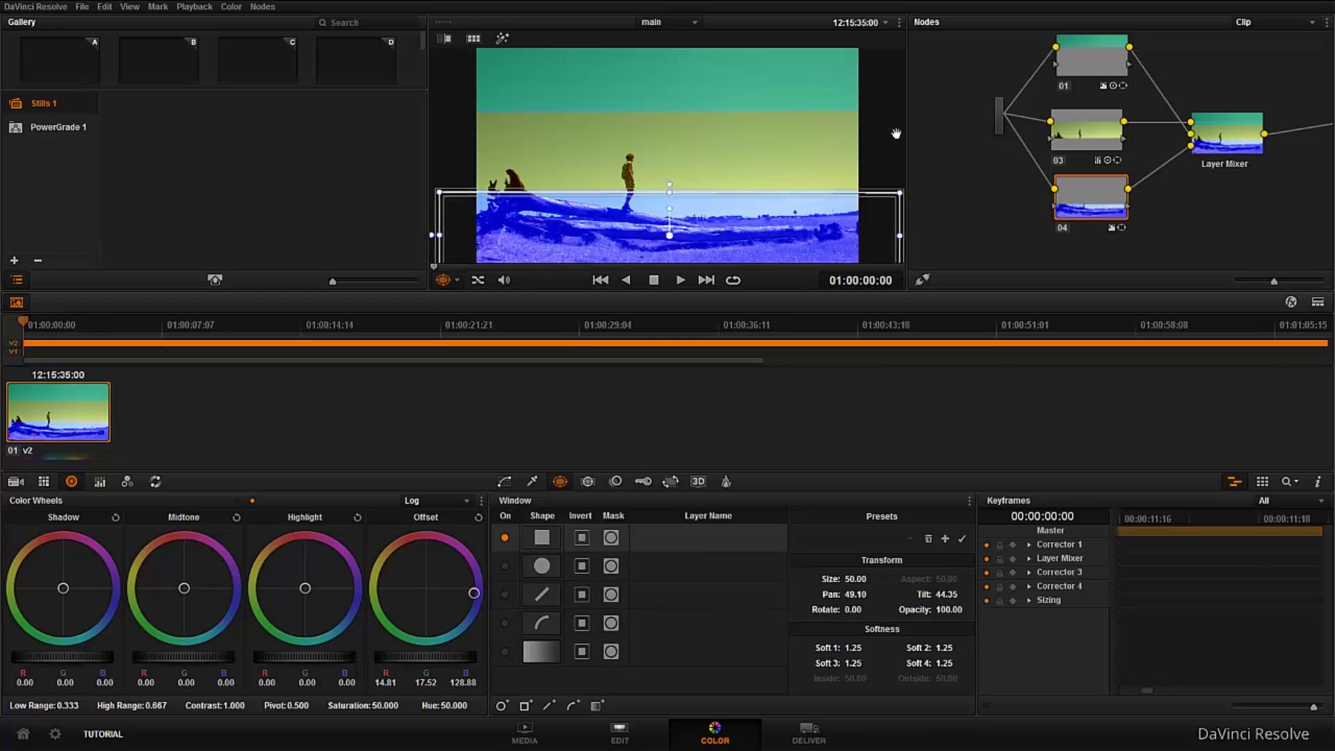
pyautogui.click(1204, 139)
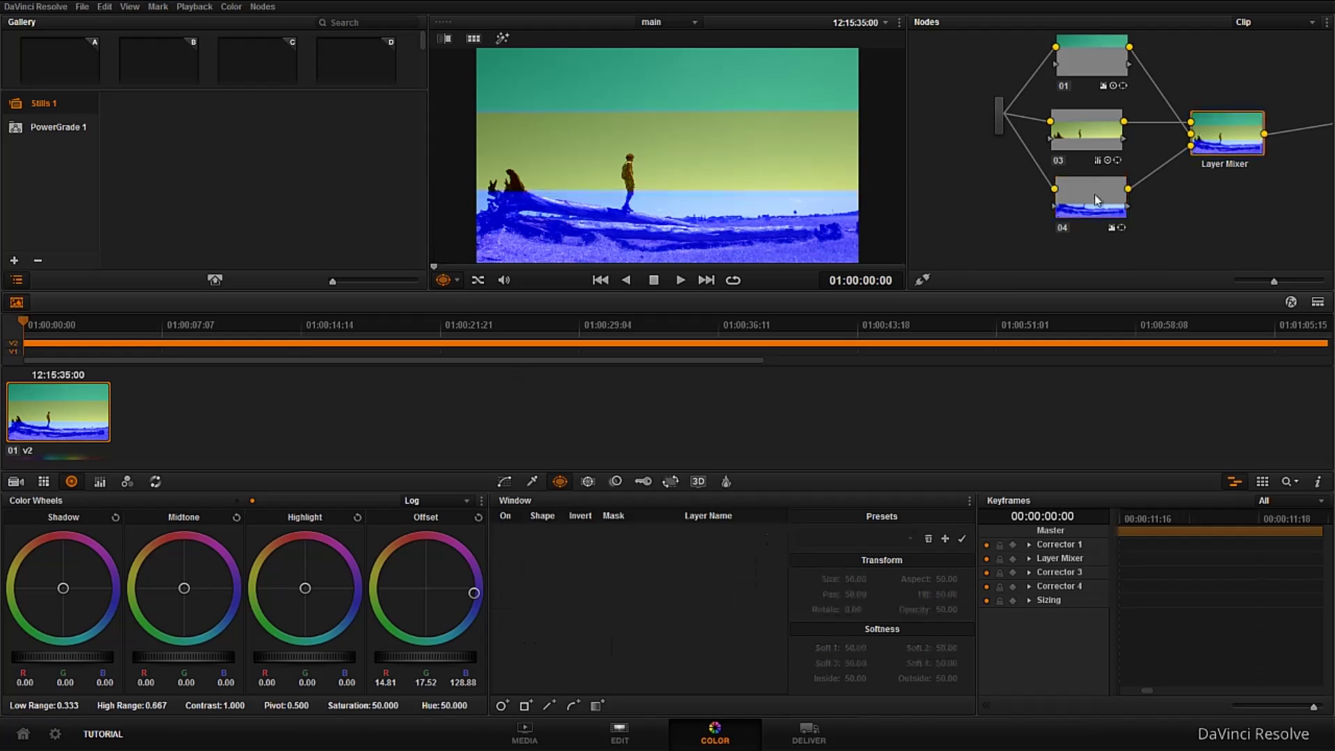
pyautogui.moveTo(1113, 226); pyautogui.dragTo(1113, 224)
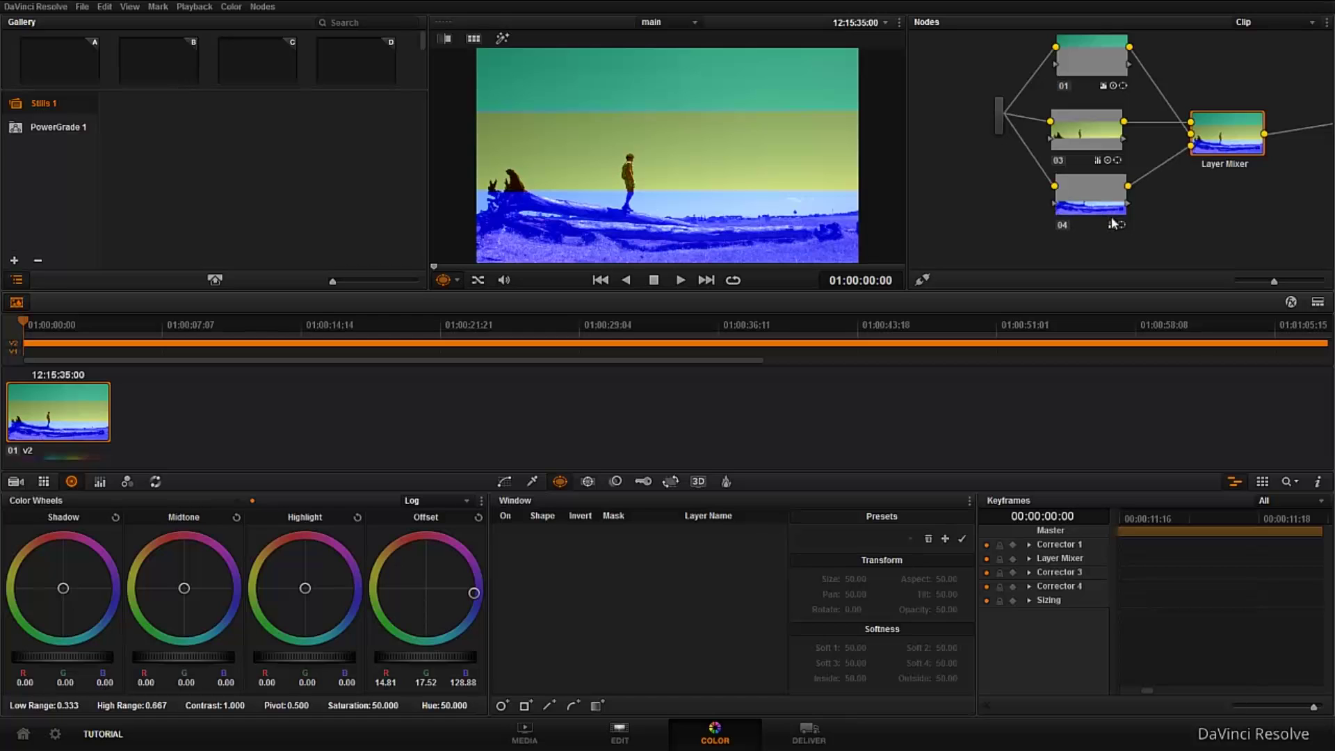
pyautogui.click(1090, 53)
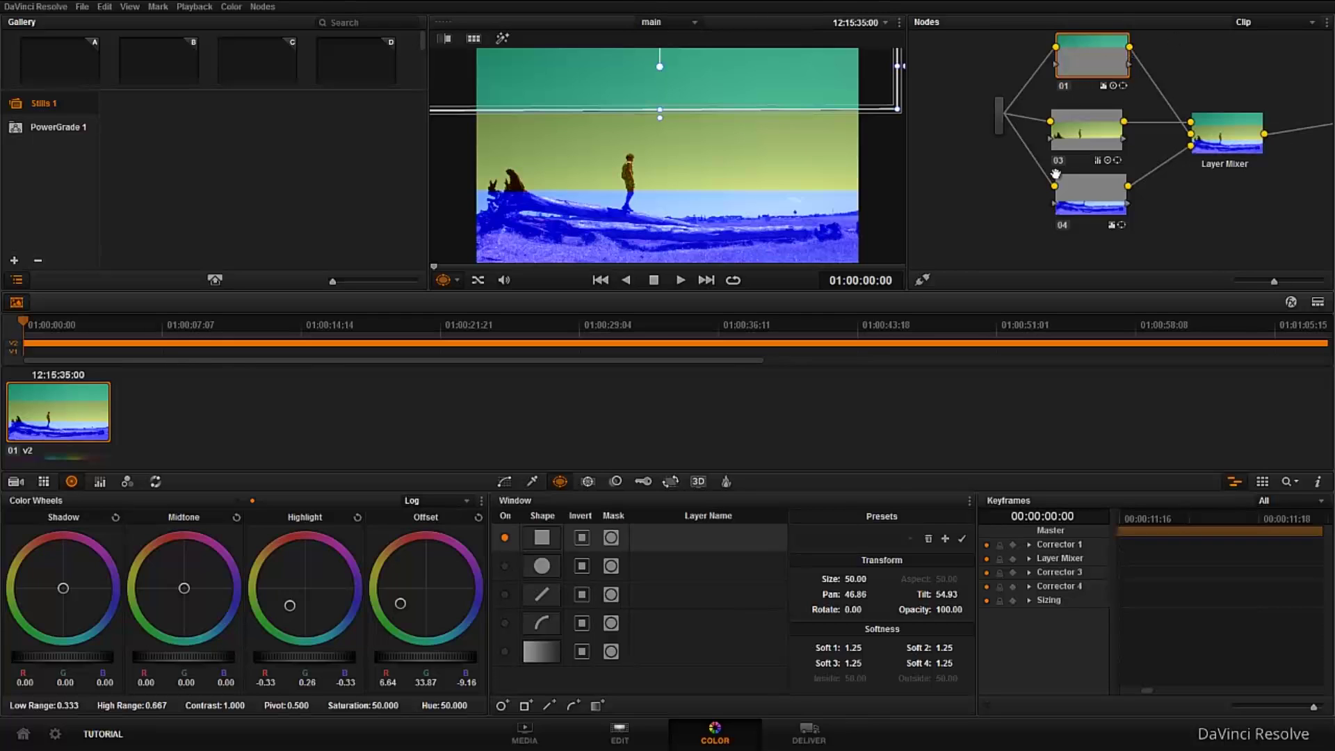
pyautogui.click(1087, 133)
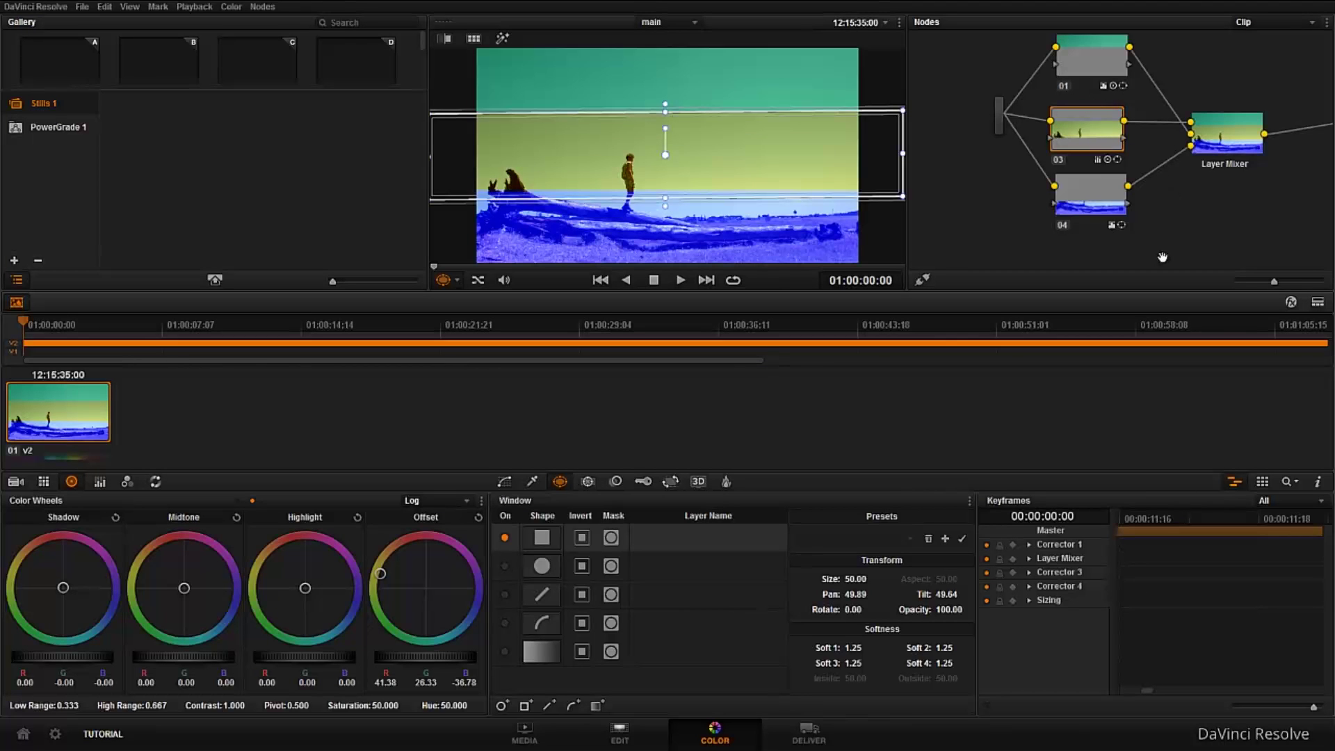
pyautogui.click(1089, 197)
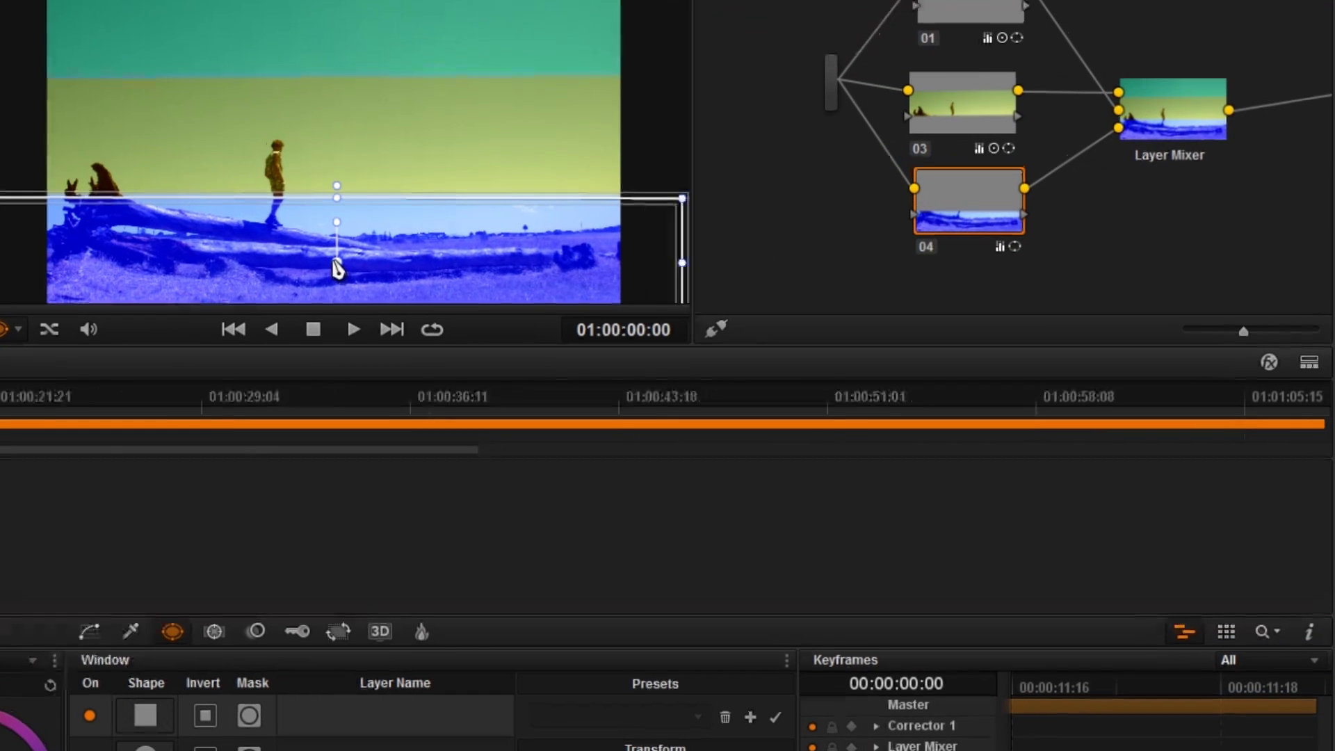
# - Move node 04's blue band up over the sky and compare it with node 03 in the Layer Mixer output
pyautogui.moveTo(614, 240); pyautogui.dragTo(626, 202)
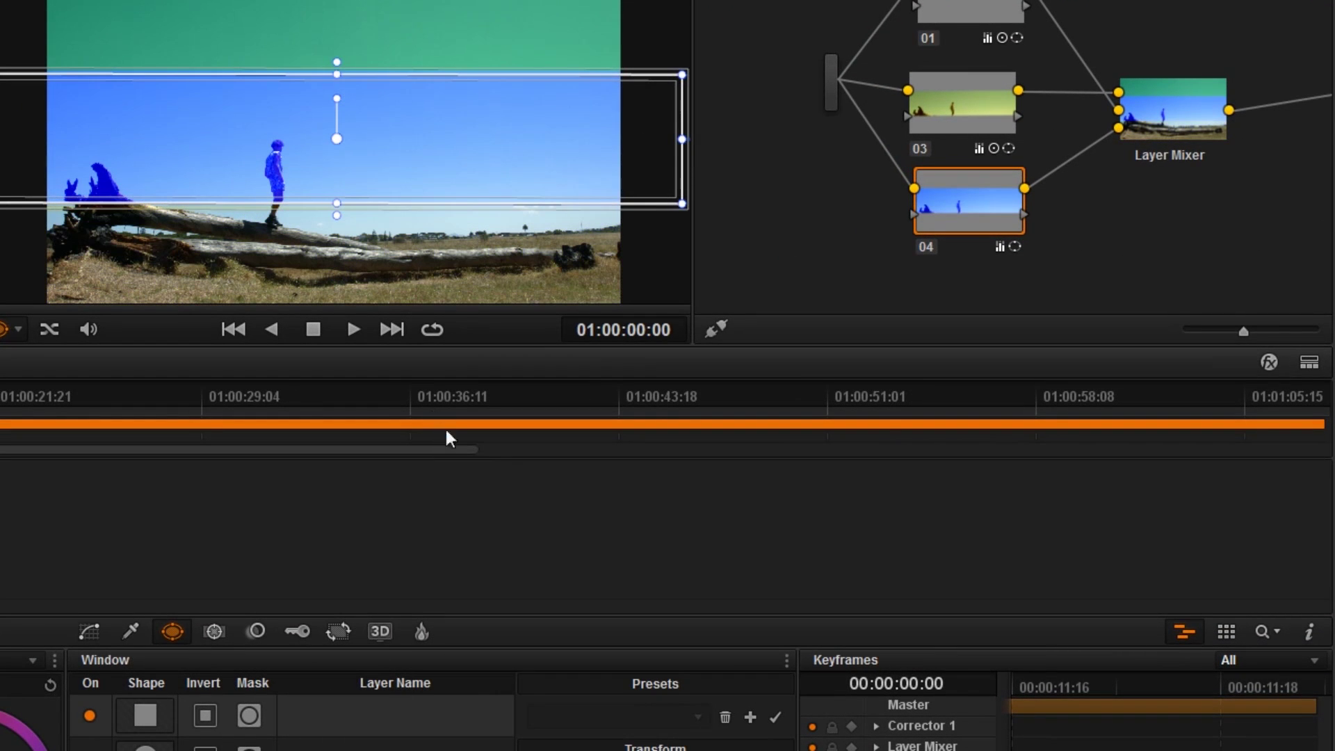
pyautogui.click(970, 102)
pyautogui.click(979, 209)
pyautogui.click(960, 130)
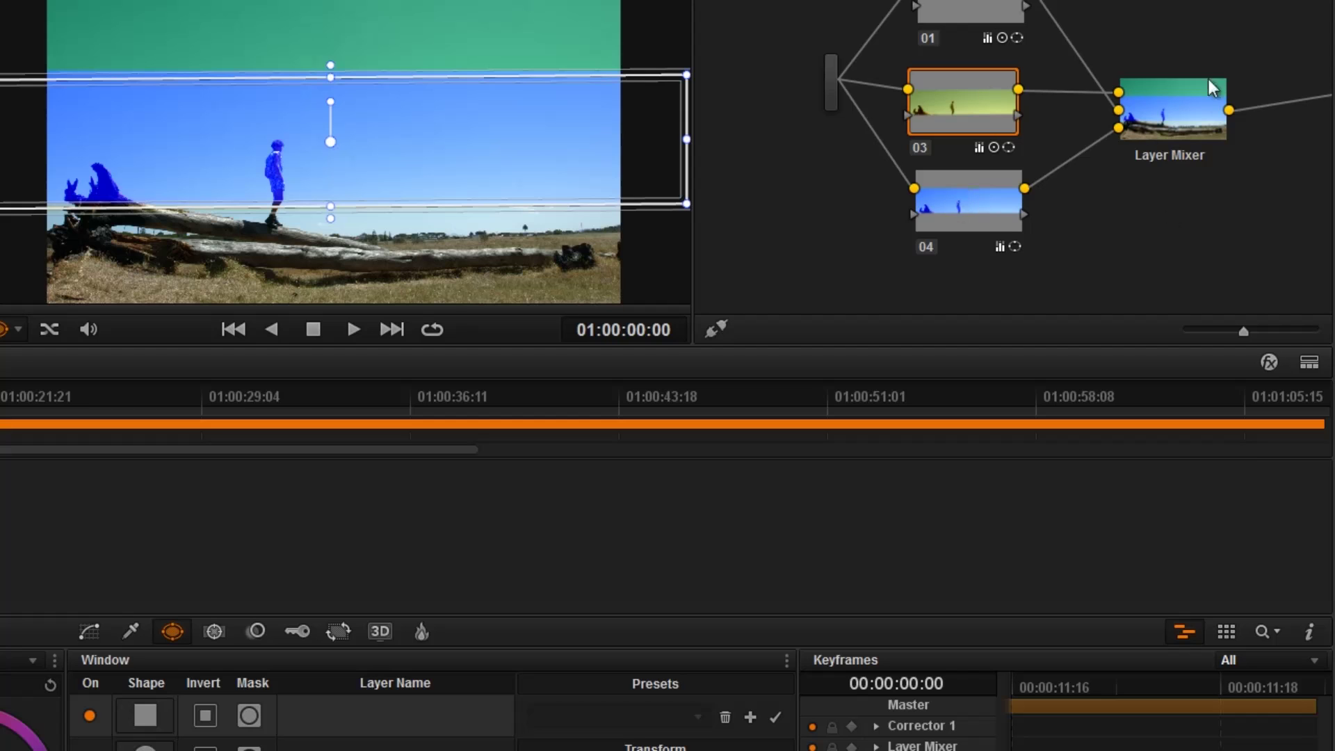
pyautogui.click(1201, 108)
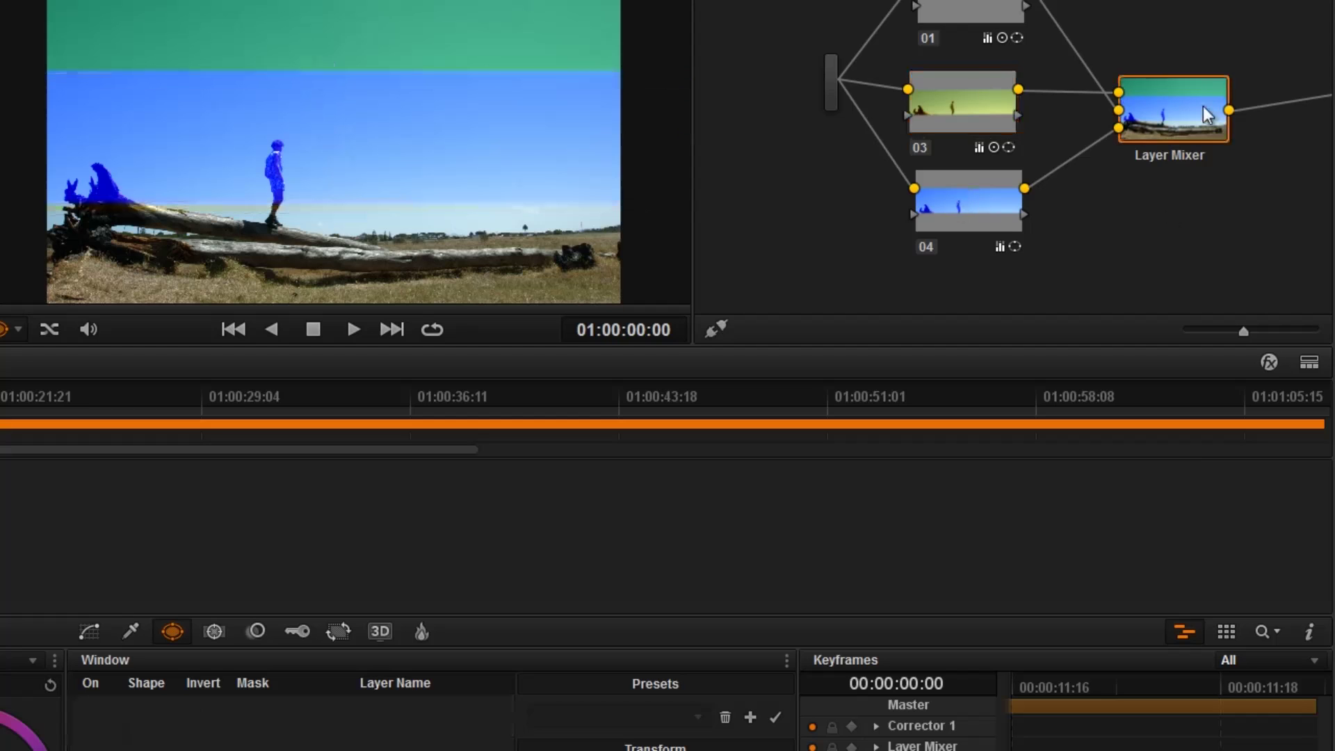
# - Drag the blue band back down over the log and move the playhead to 01:00:54:12
pyautogui.click(978, 182)
pyautogui.moveTo(340, 184); pyautogui.dragTo(328, 305)
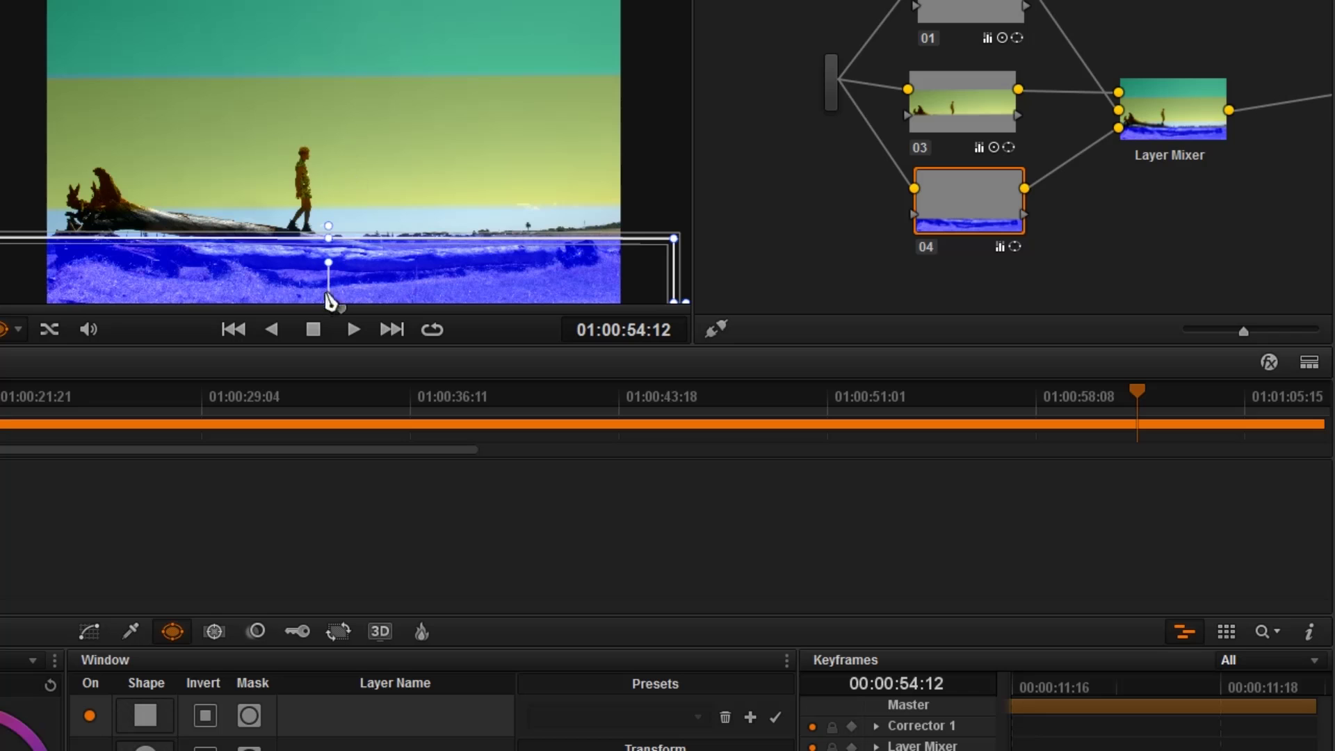
pyautogui.moveTo(329, 298); pyautogui.dragTo(317, 138)
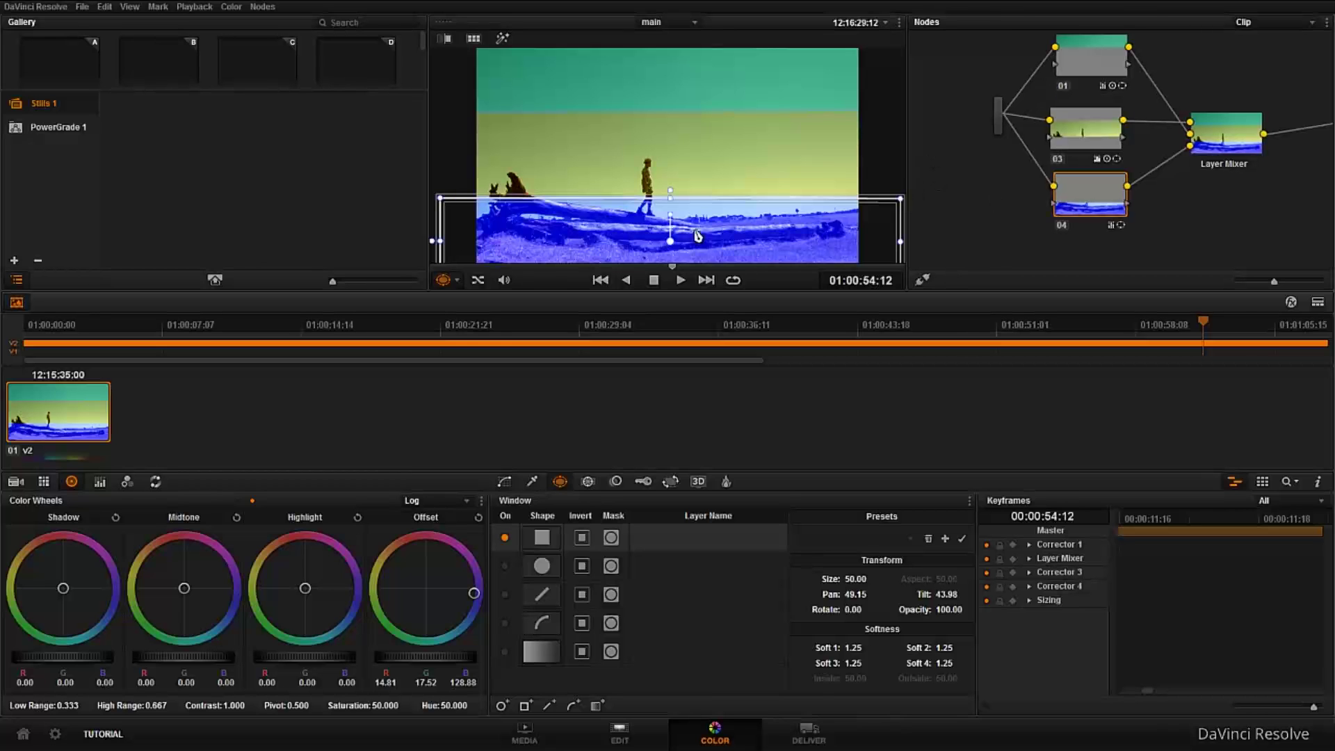
# - Raise the blue band slightly and morph the Layer Mixer into a Parallel node
pyautogui.moveTo(672, 245); pyautogui.dragTo(673, 221)
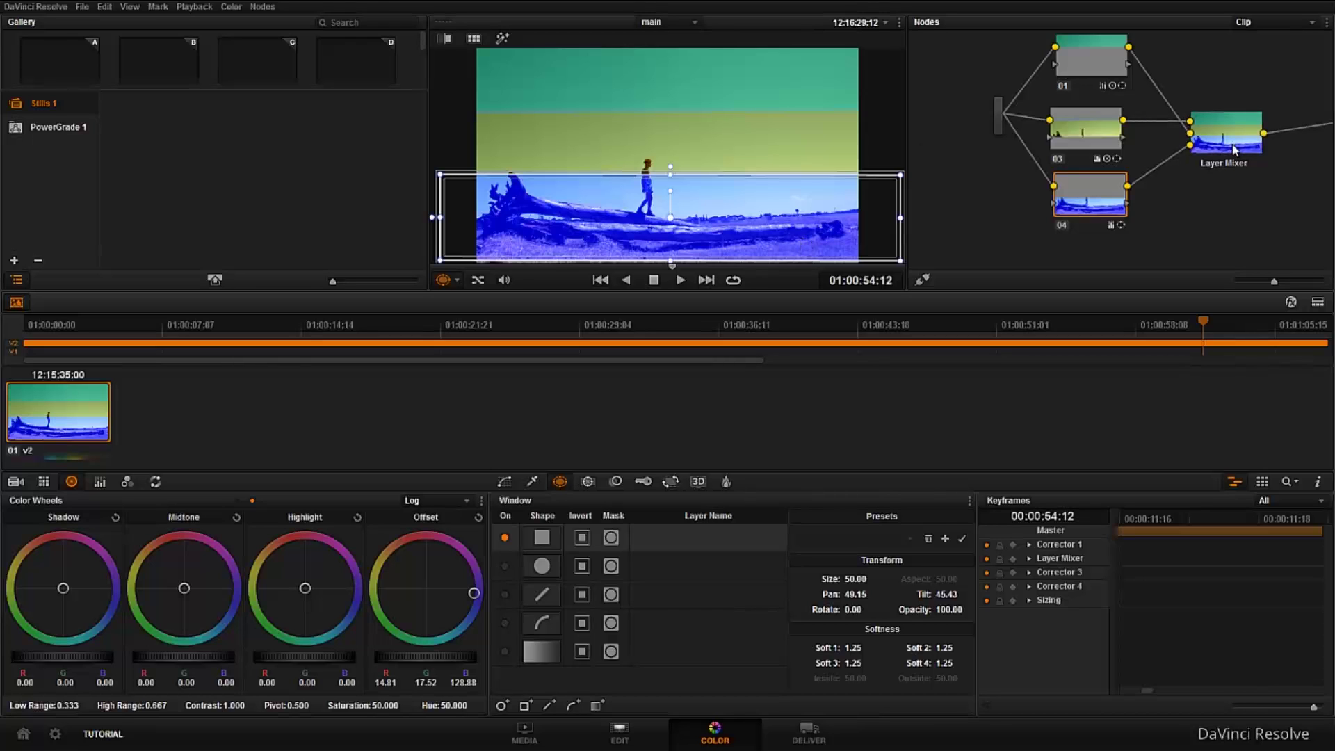
pyautogui.rightClick(1235, 136)
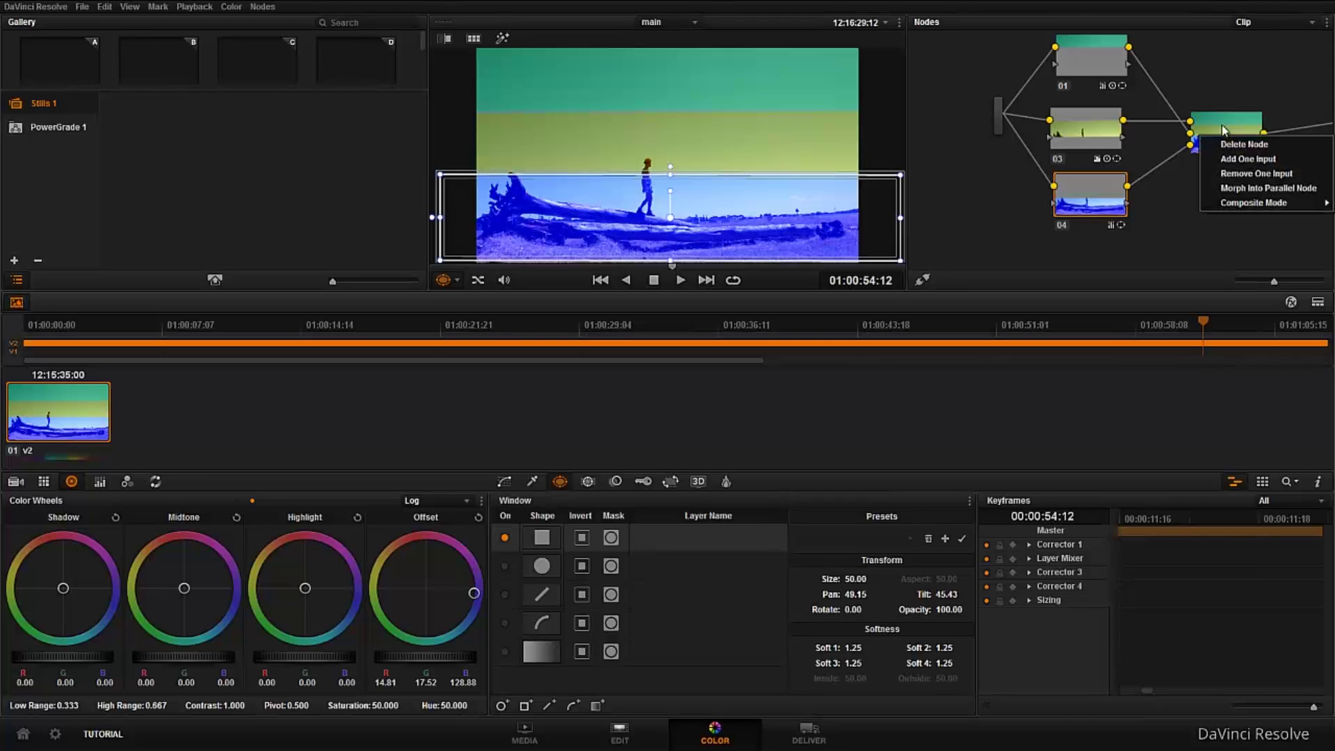
pyautogui.press('Escape')
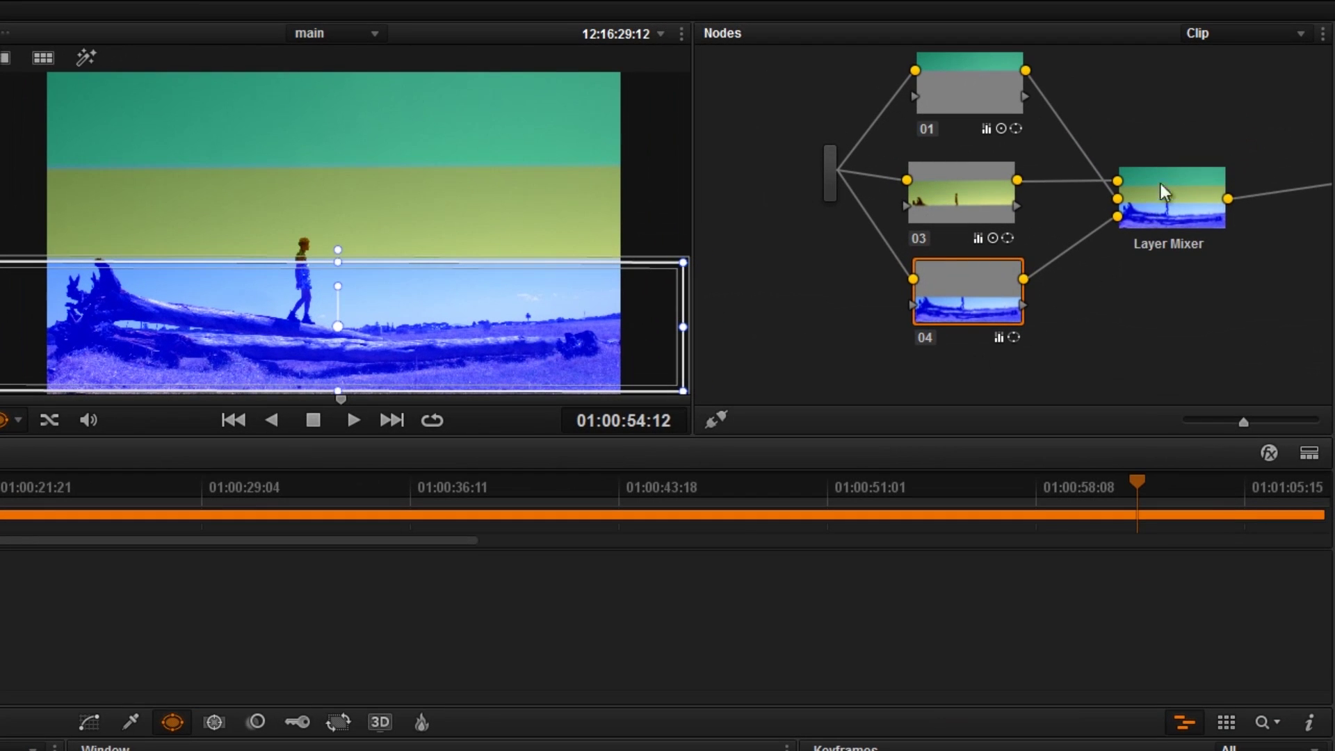
pyautogui.rightClick(1160, 184)
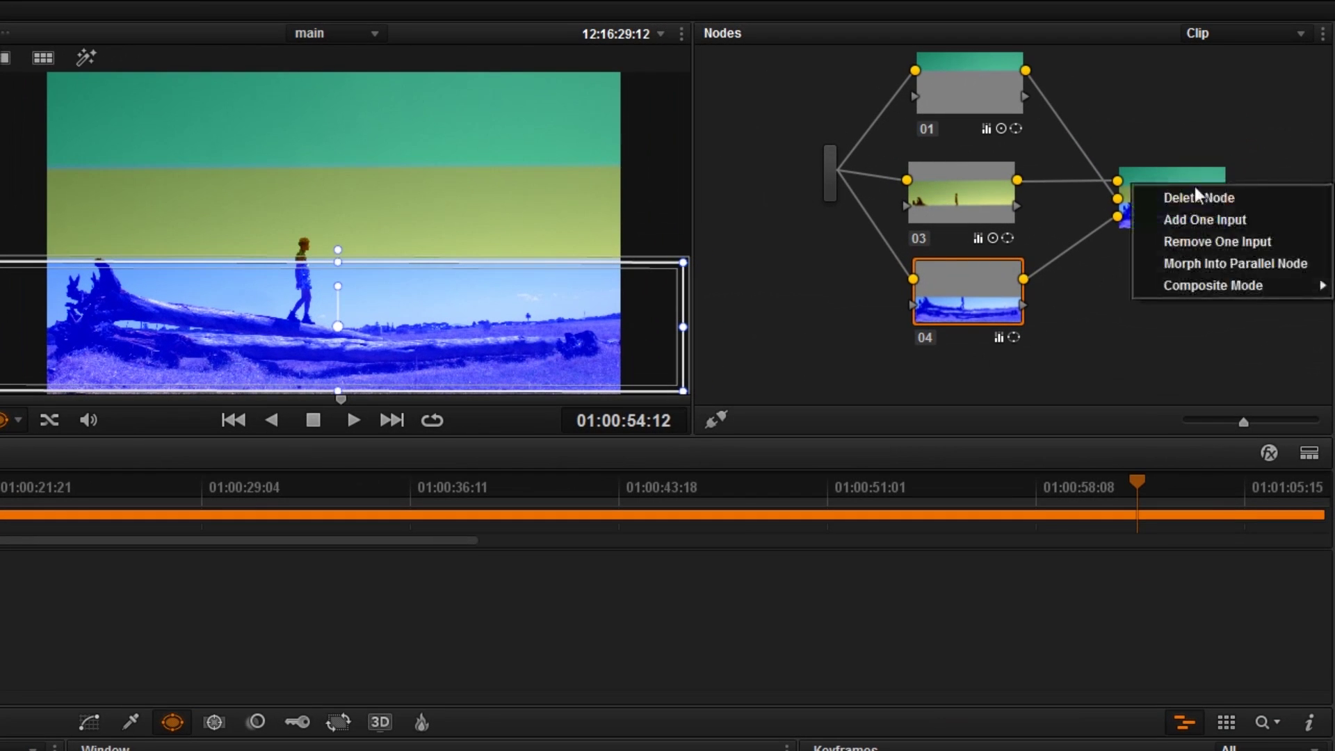
pyautogui.click(1233, 264)
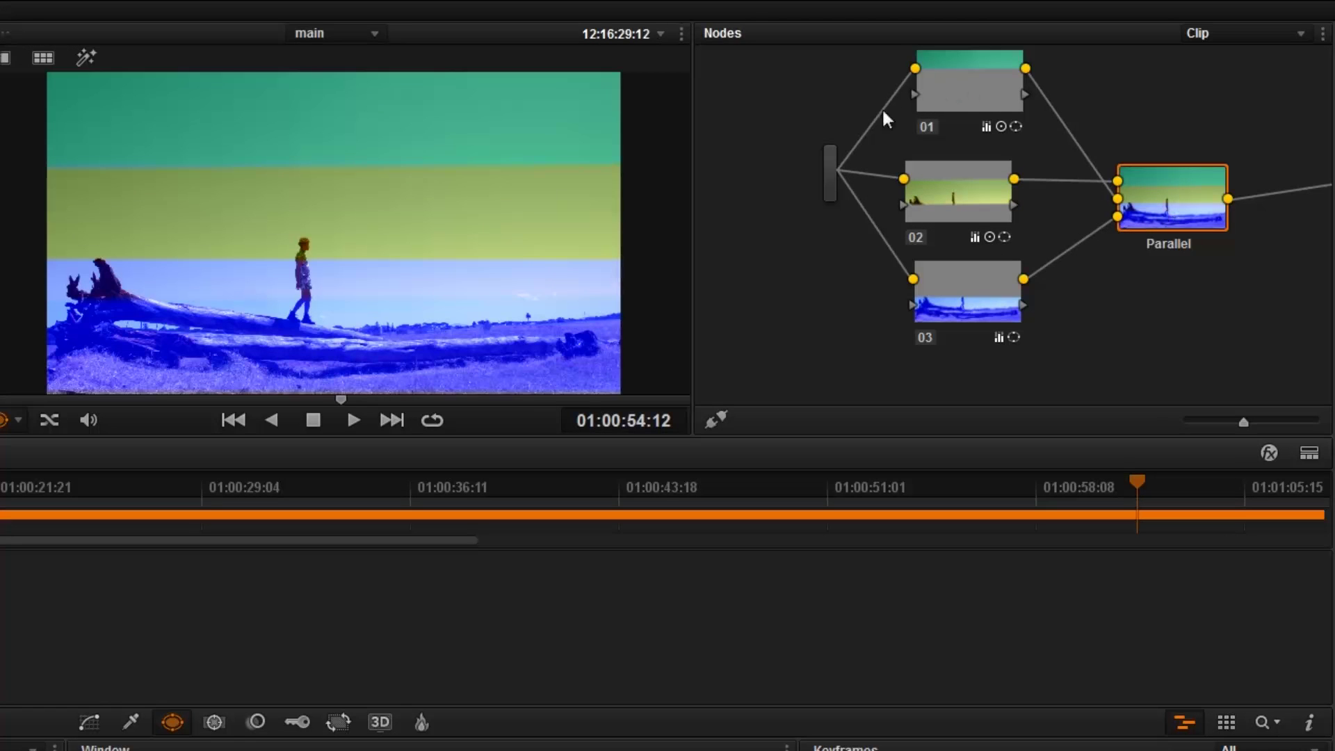
# - Extend node 03's blue window up to the top of the picture and nudge the nodes slightly
pyautogui.click(963, 289)
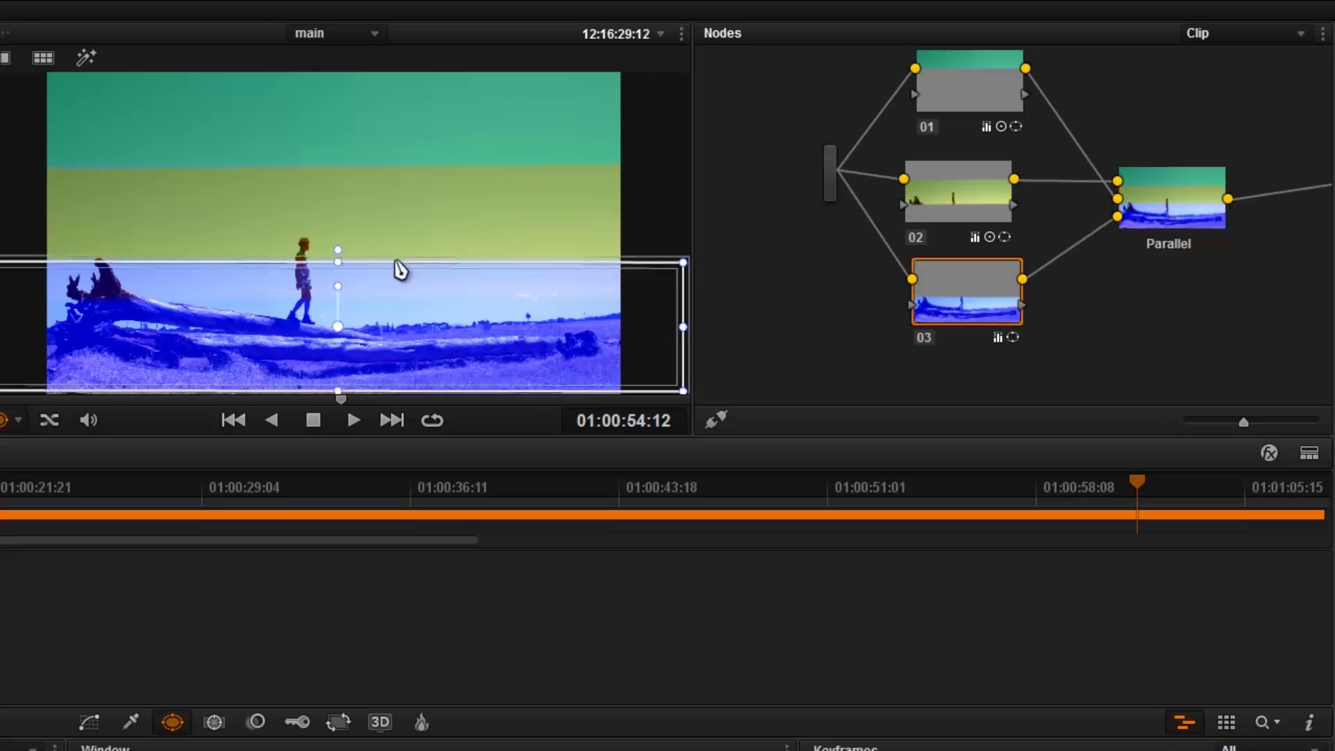
pyautogui.moveTo(337, 262); pyautogui.dragTo(324, 87)
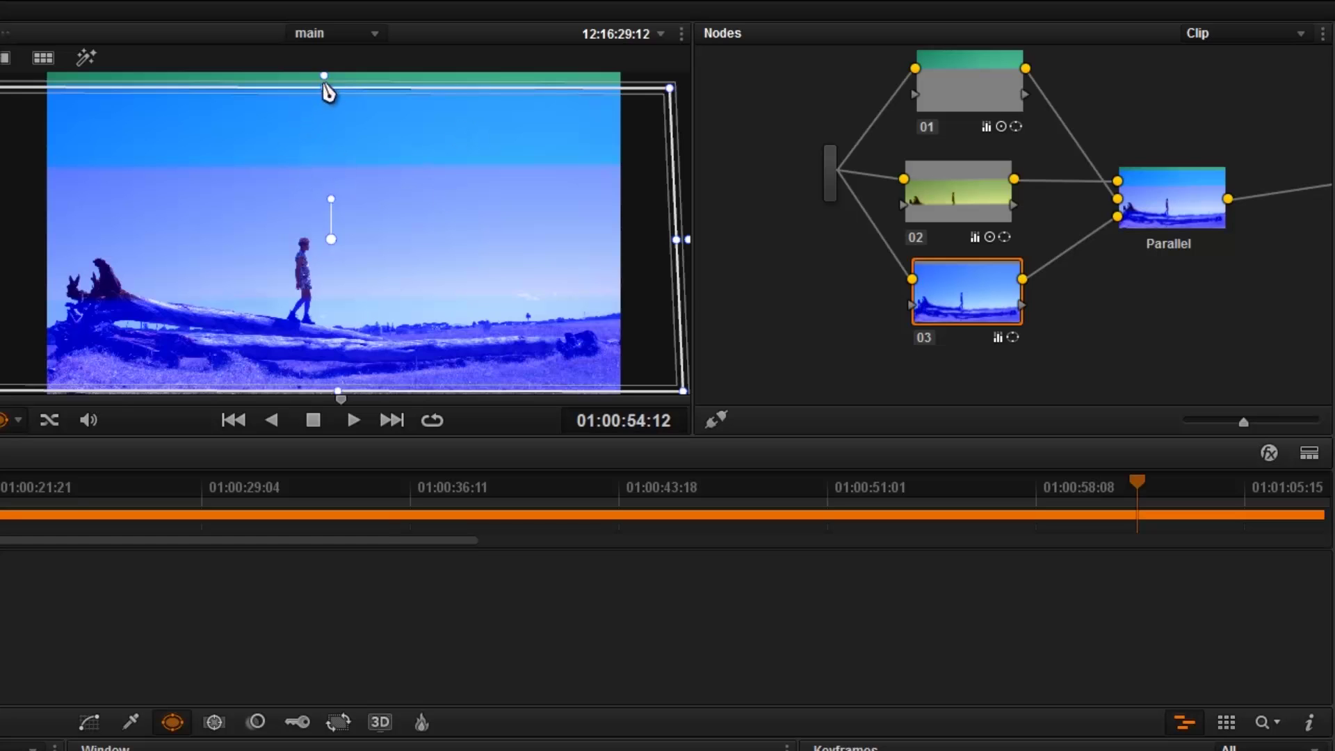
pyautogui.moveTo(324, 89); pyautogui.dragTo(334, 64)
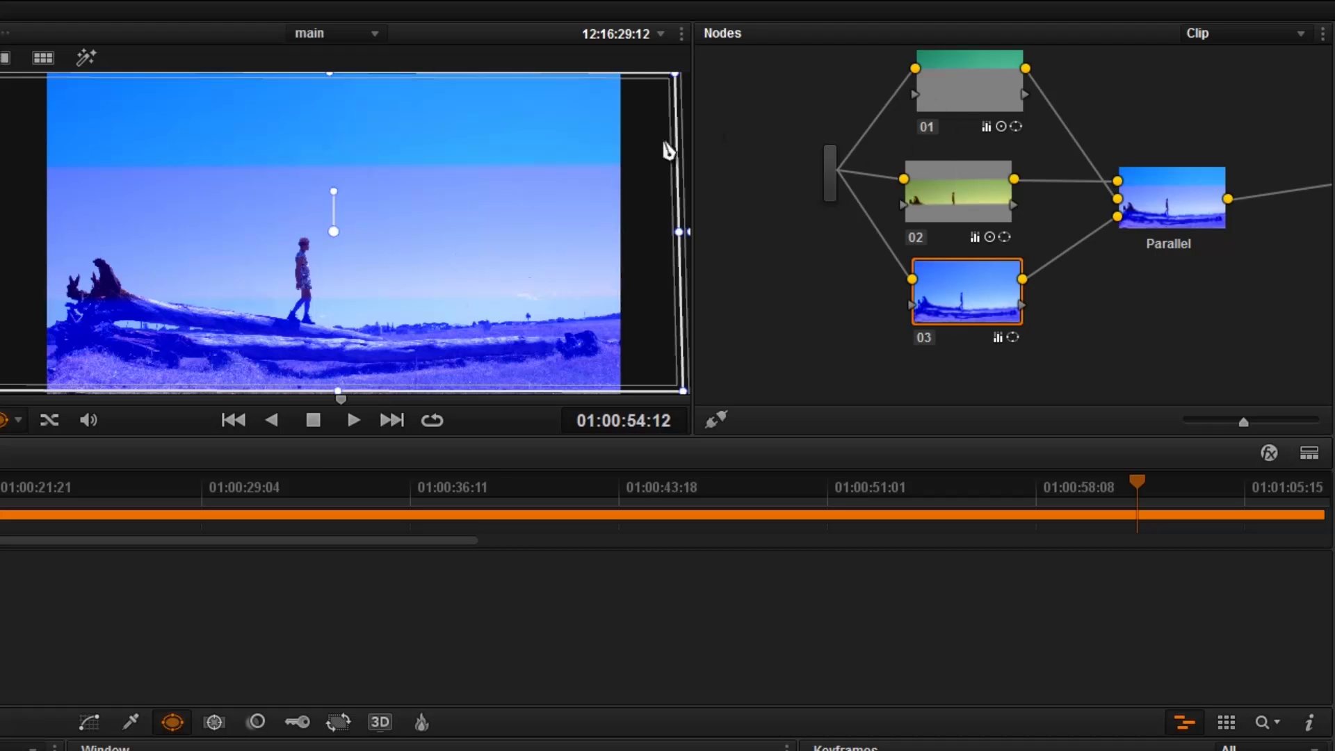
pyautogui.moveTo(969, 106); pyautogui.dragTo(970, 104)
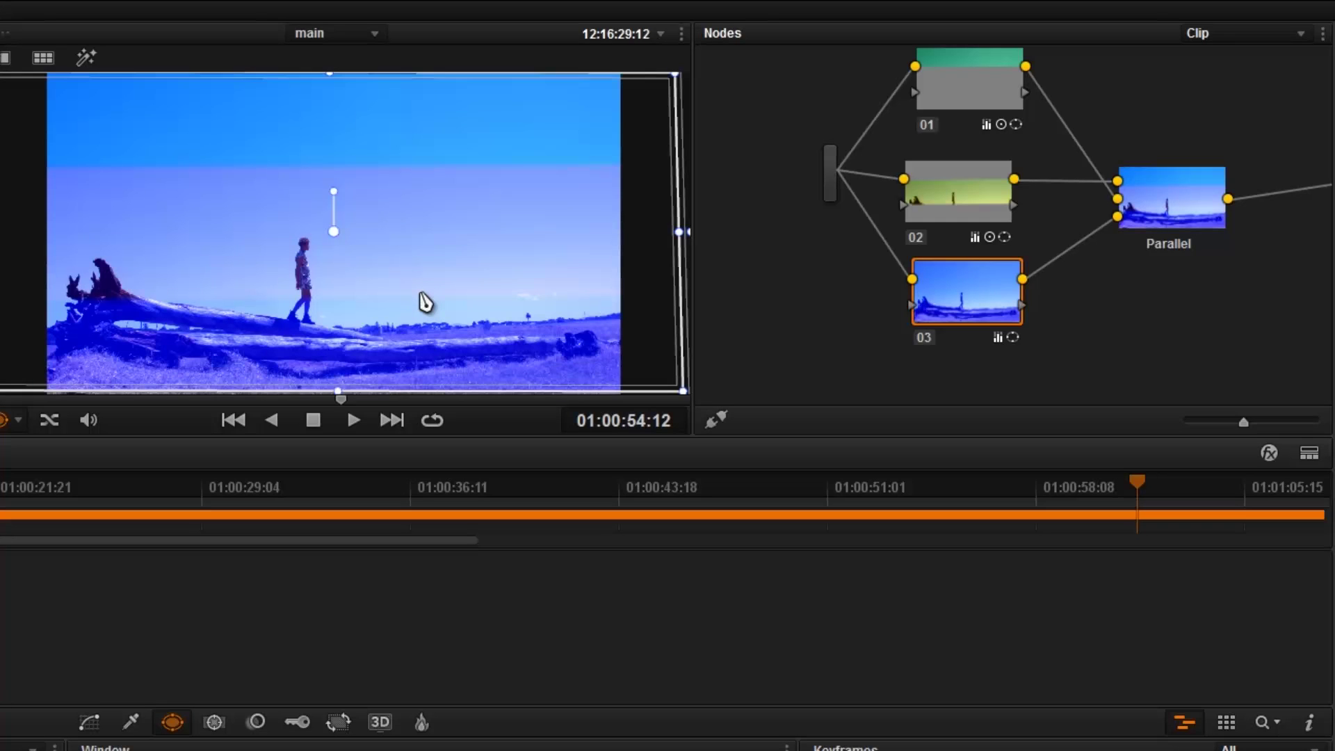
pyautogui.moveTo(1183, 183); pyautogui.dragTo(1184, 181)
# - Morph the Parallel node back into a Layer Mixer fed by nodes 01, 03 and 04
pyautogui.click(1174, 198)
pyautogui.rightClick(1172, 197)
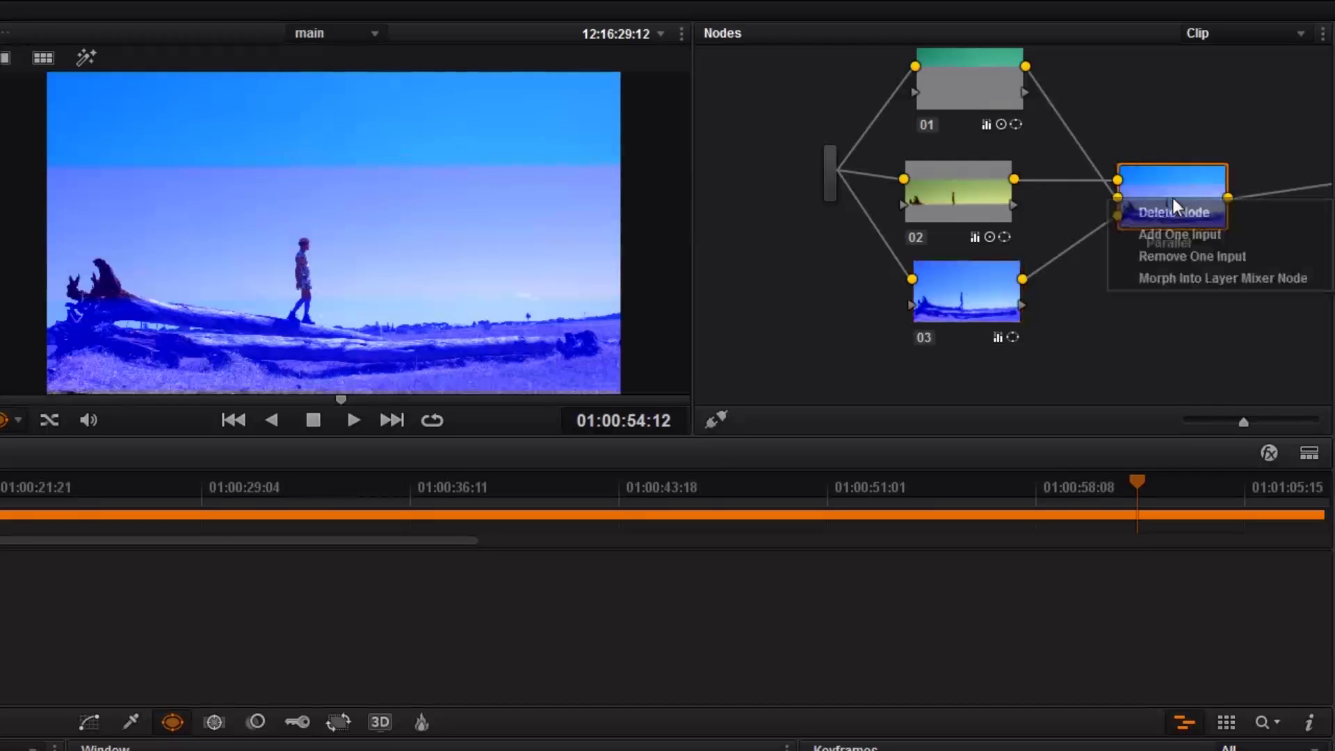
pyautogui.click(1225, 277)
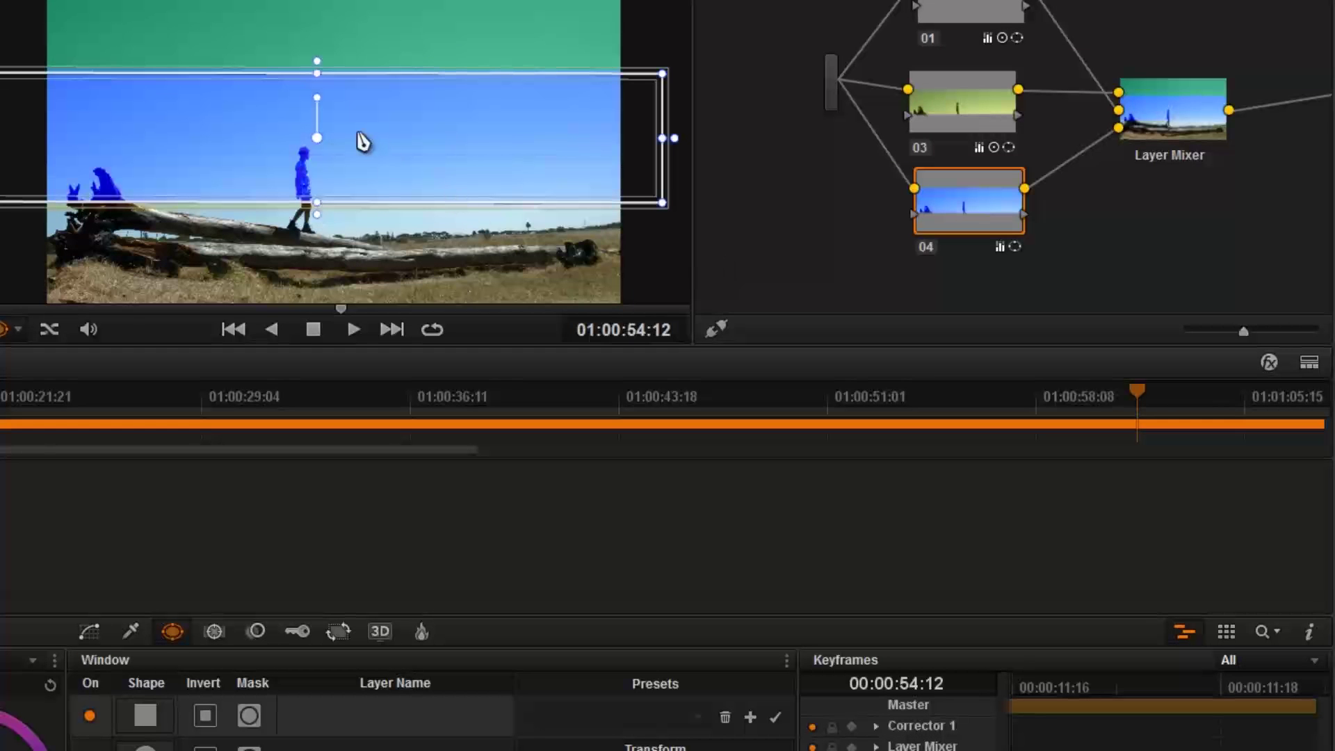
# - Drag node 04's blue window down over the log, restoring the green, yellow and blue stripes
pyautogui.moveTo(317, 138); pyautogui.dragTo(343, 281)
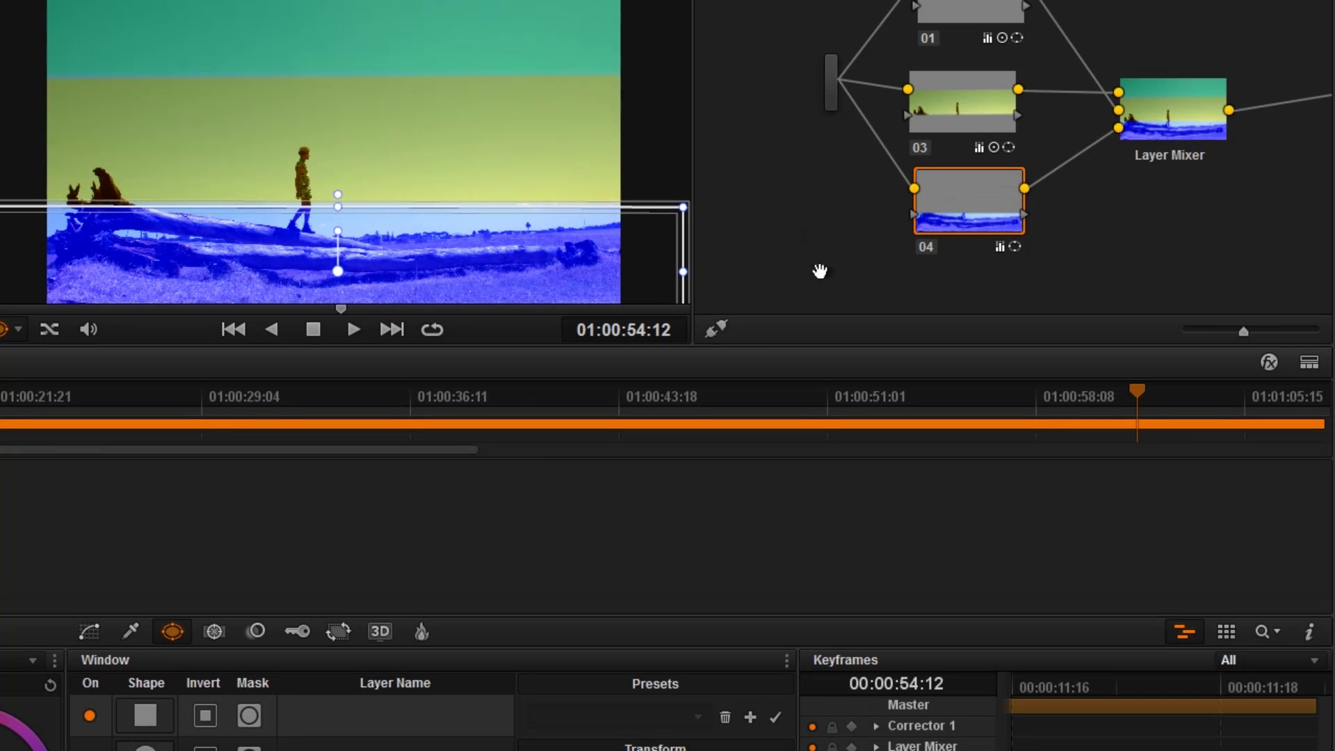